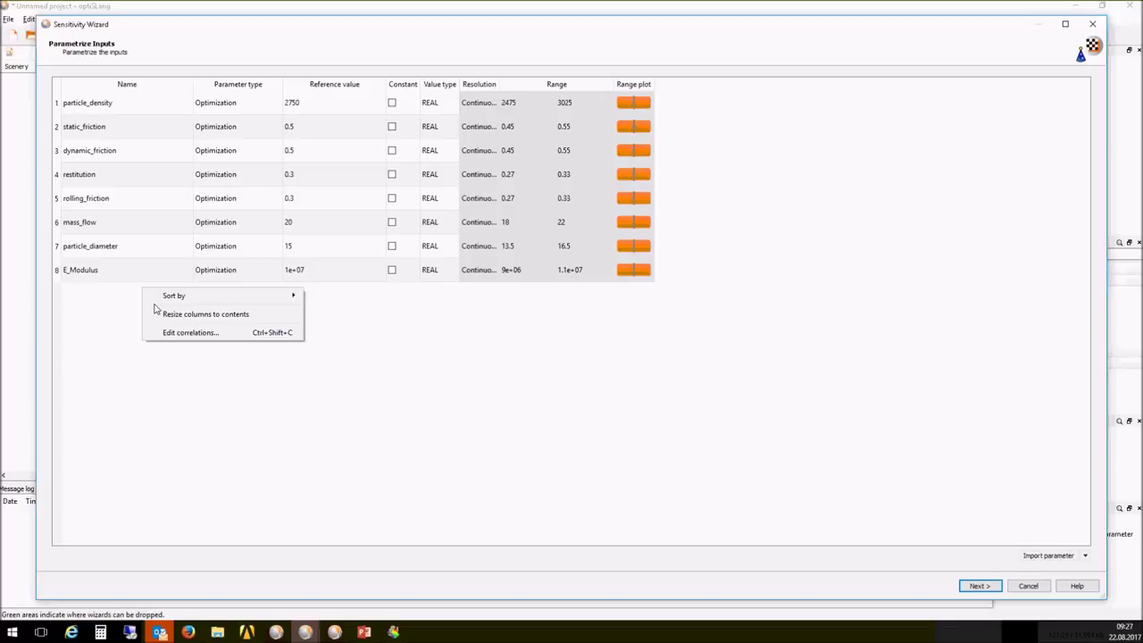
{"action": "mouse_move", "coordinate": [197, 302]}
{"action": "left_click", "coordinate": [450, 409]}
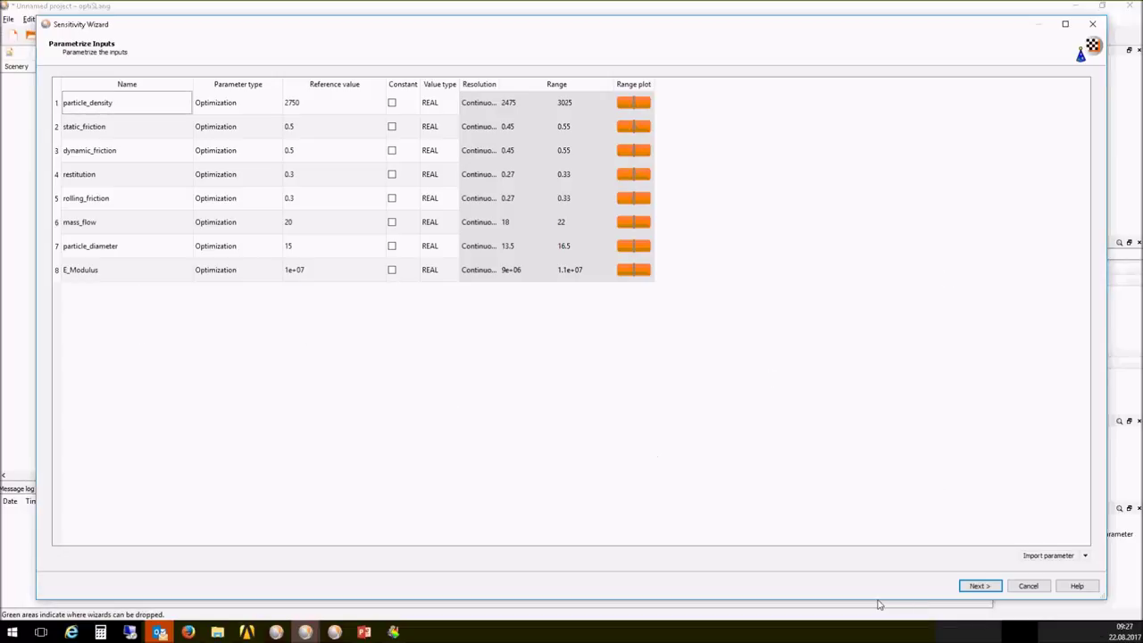
{"action": "left_click", "coordinate": [979, 586]}
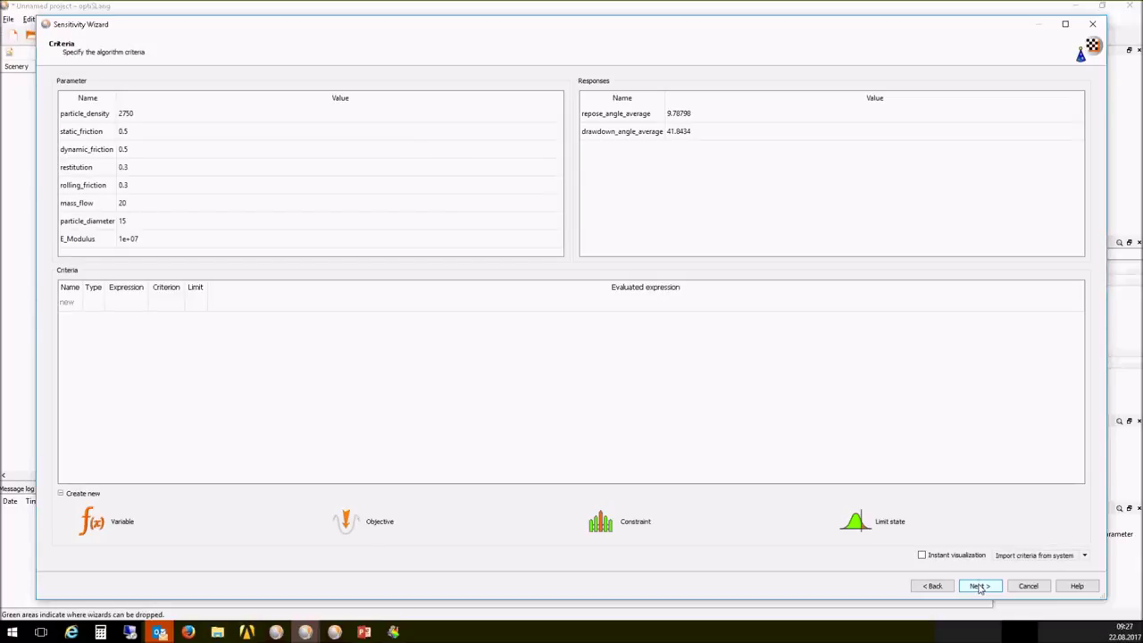
{"action": "left_click", "coordinate": [930, 586]}
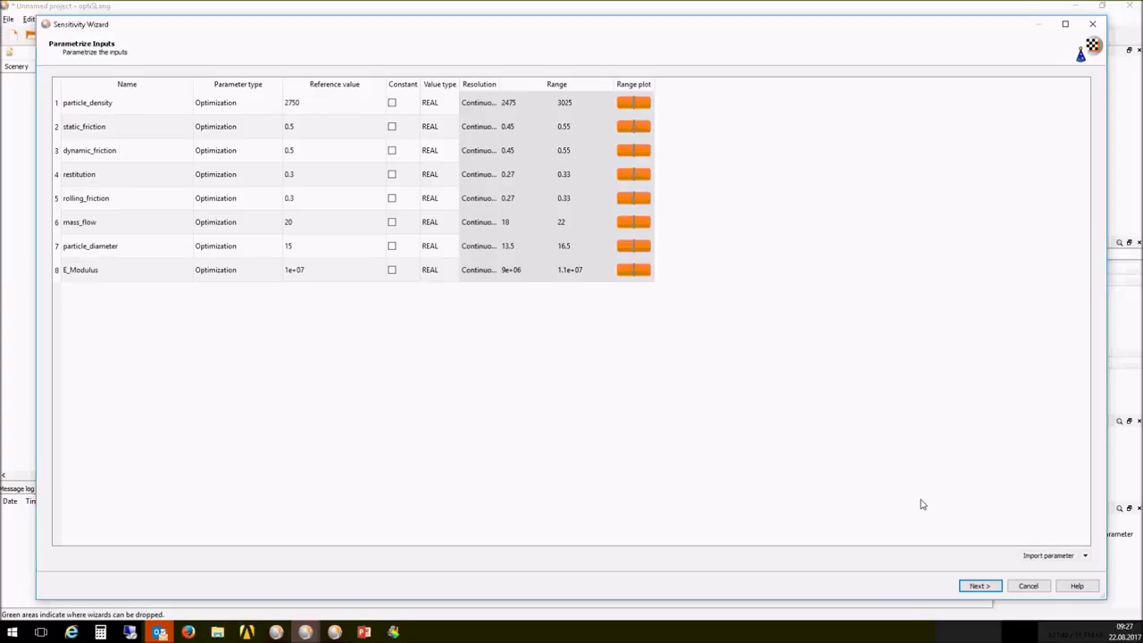
Import the parameter definitions from the file ansys-in-action-parameter.csv in the Ansys-in-Action reference folder.
{"action": "left_click", "coordinate": [1084, 554]}
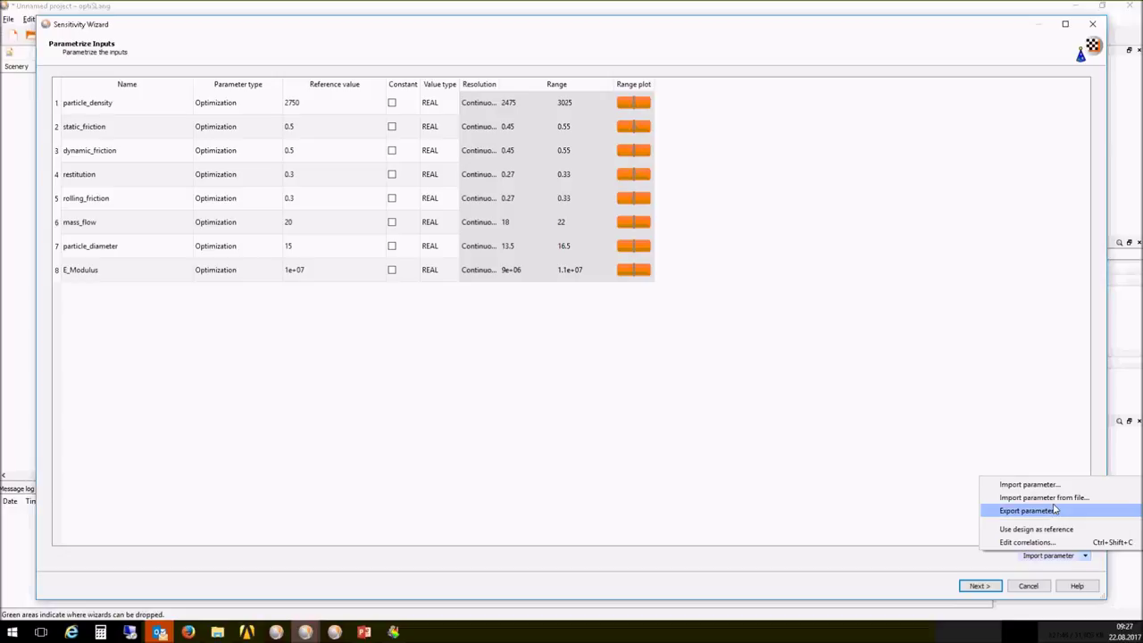
{"action": "left_click", "coordinate": [1023, 497]}
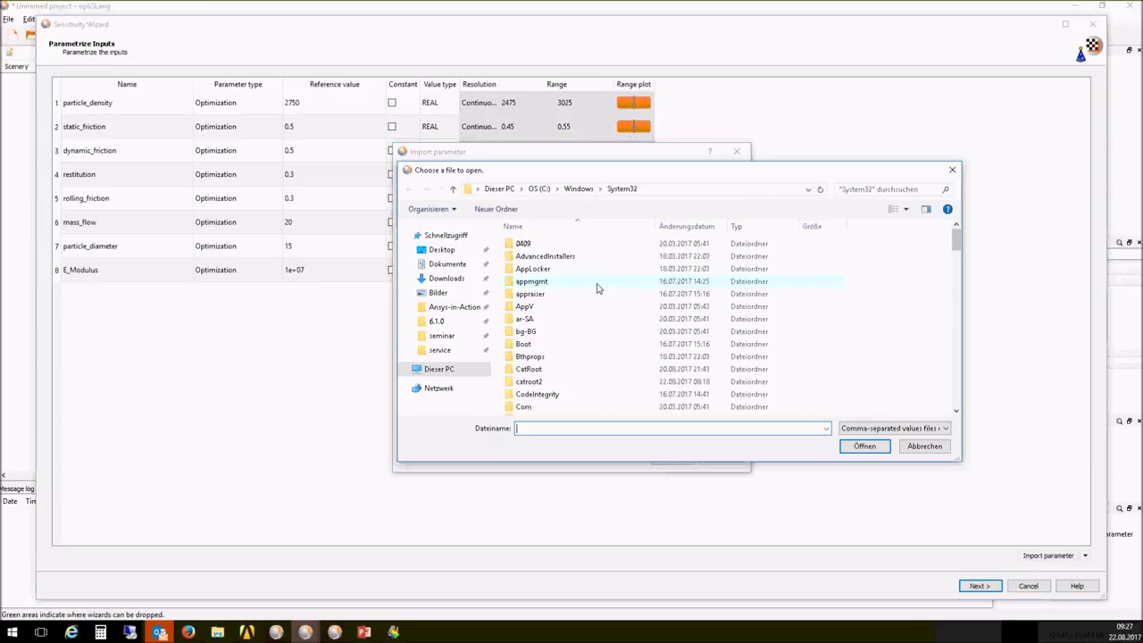
{"action": "left_click", "coordinate": [452, 306]}
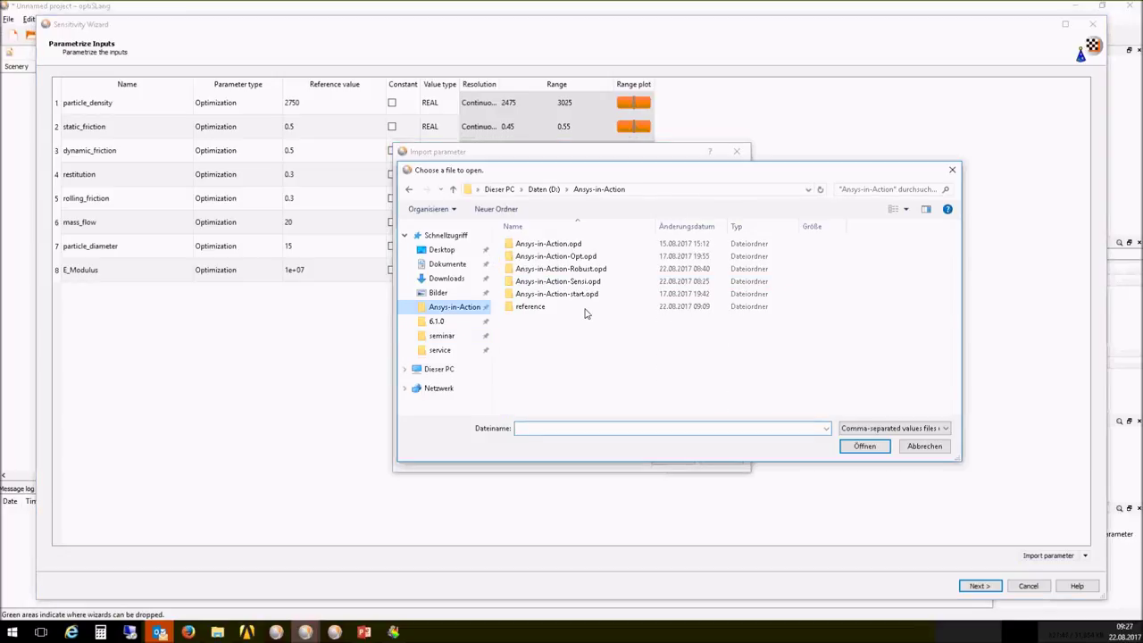
{"action": "double_click", "coordinate": [540, 307]}
{"action": "left_click", "coordinate": [545, 270]}
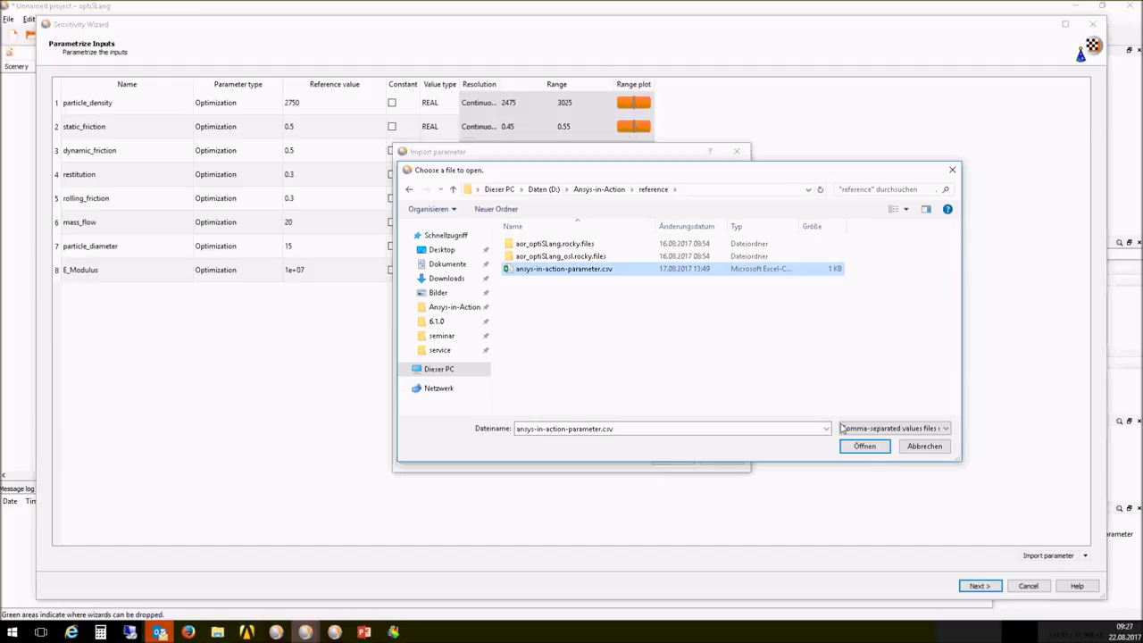
{"action": "left_click", "coordinate": [868, 450]}
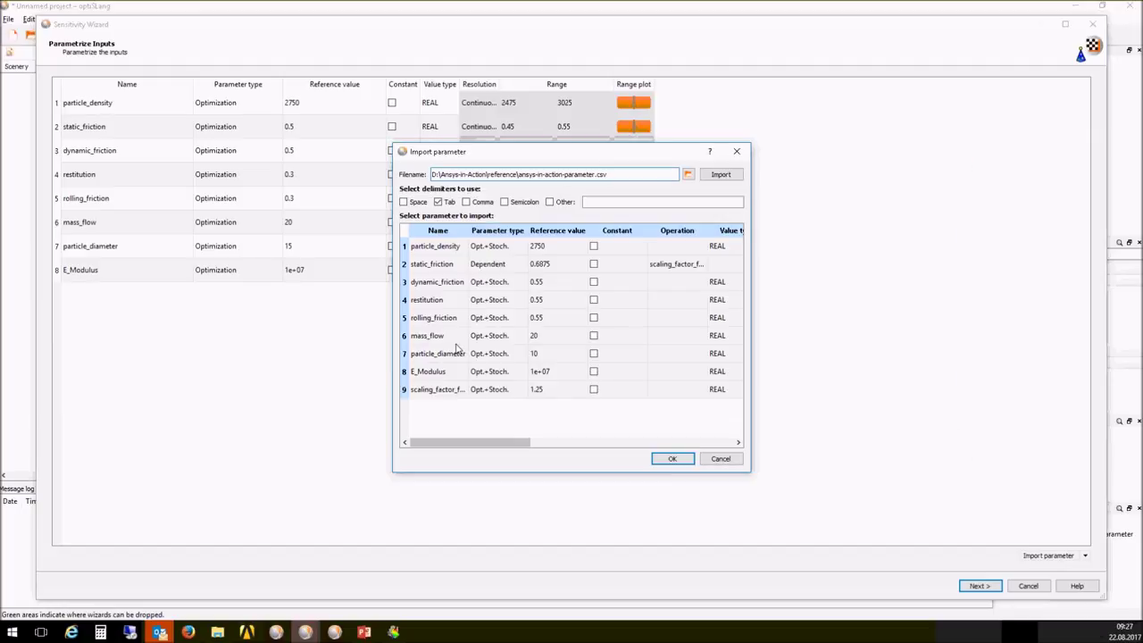
{"action": "left_click", "coordinate": [665, 459]}
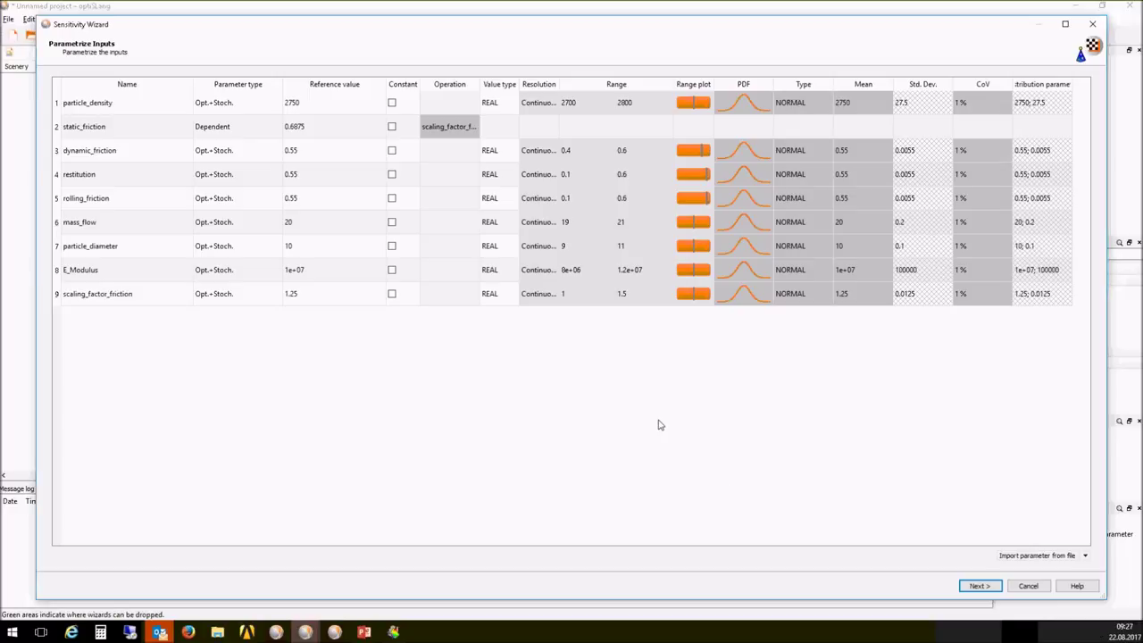
Finish the Sensitivity wizard with its default criteria, sampling and additional options, and move the MOP and Postprocessing nodes farther apart.
{"action": "left_click", "coordinate": [982, 586]}
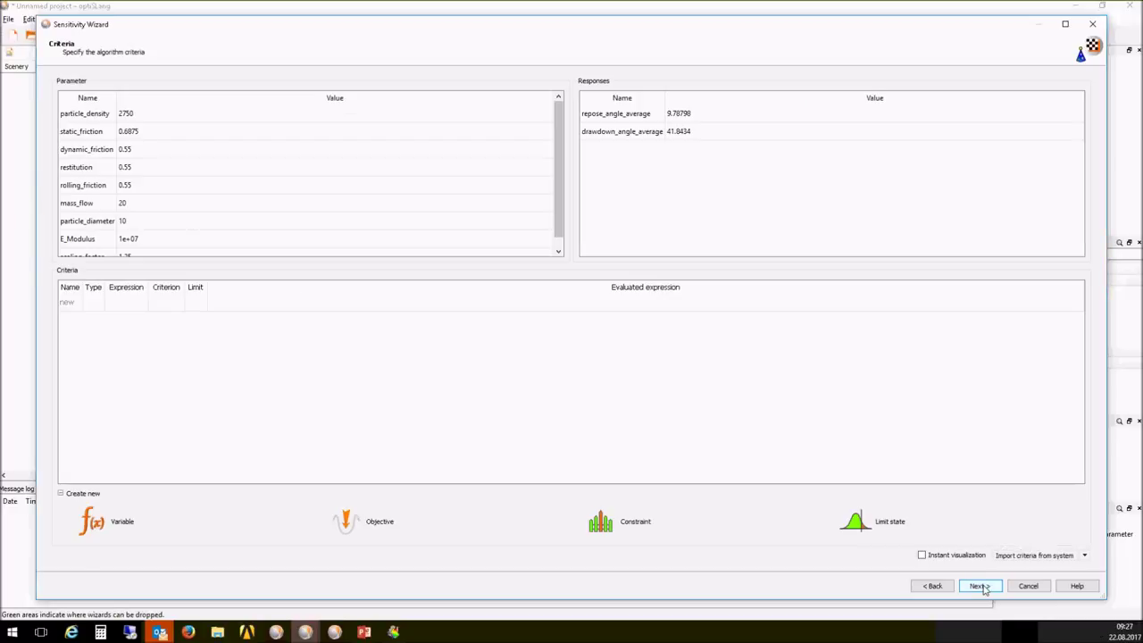
{"action": "left_click", "coordinate": [980, 585]}
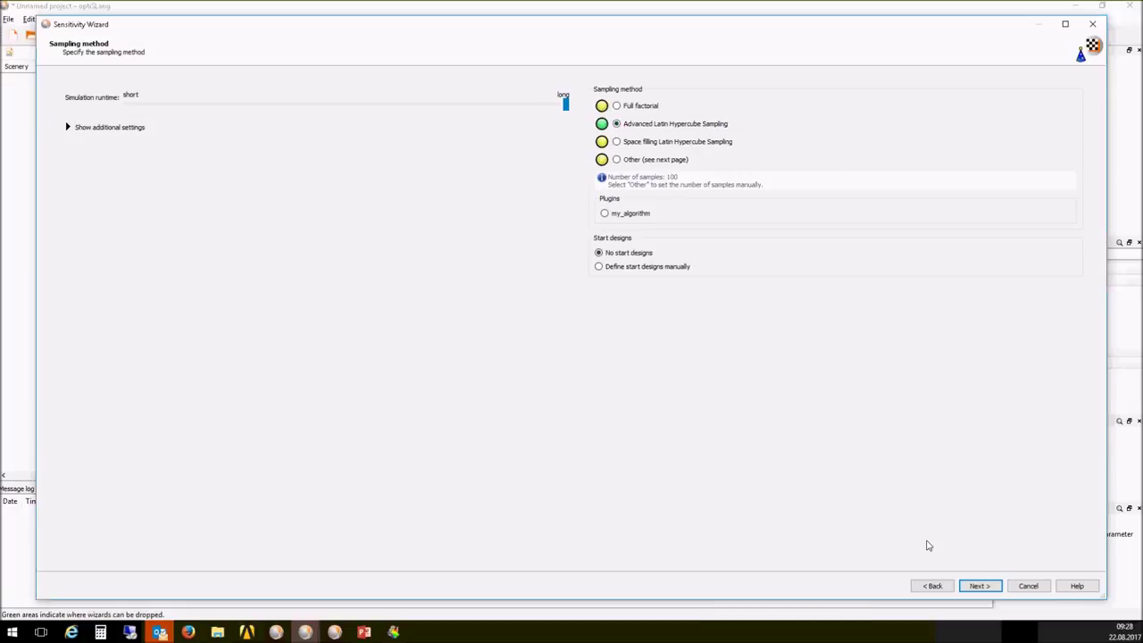
{"action": "left_click", "coordinate": [980, 586]}
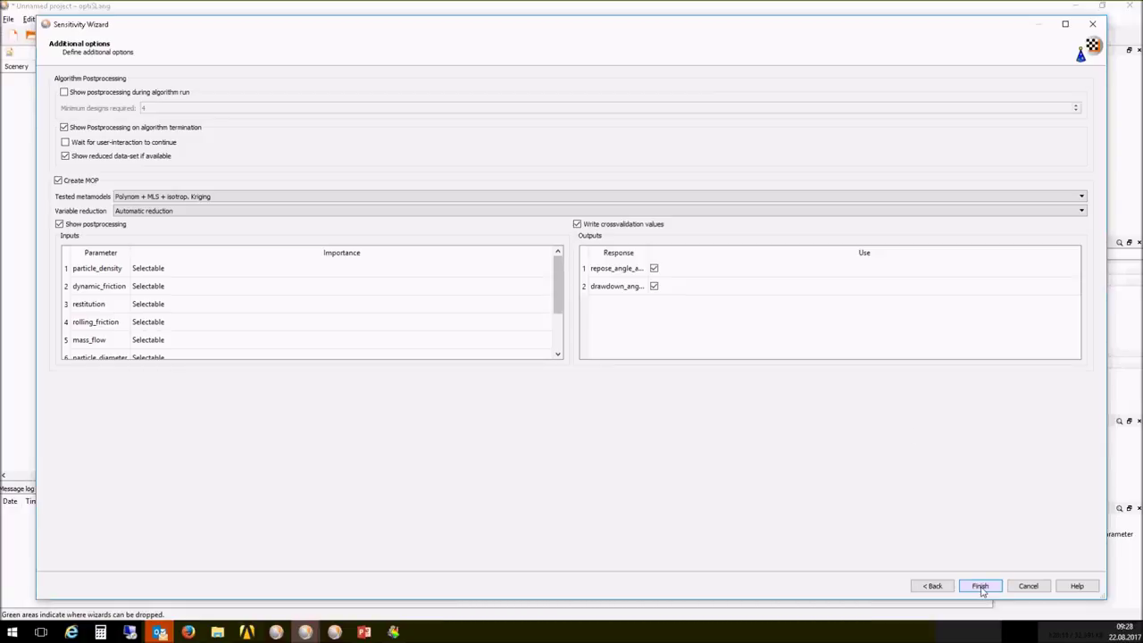
{"action": "left_click", "coordinate": [981, 589]}
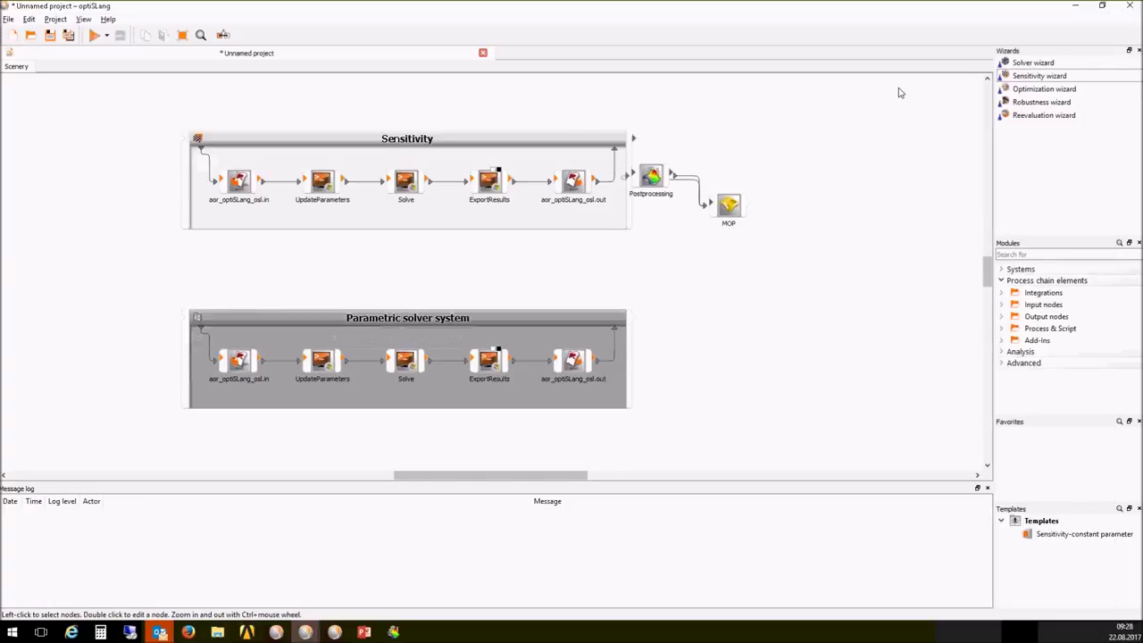
{"action": "left_click_drag", "start_coordinate": [729, 204], "coordinate": [788, 197]}
{"action": "left_click_drag", "start_coordinate": [651, 176], "coordinate": [693, 148]}
Add a new Opt.+Stoch. parameter in the Sensitivity system's parameter settings.
{"action": "double_click", "coordinate": [530, 139]}
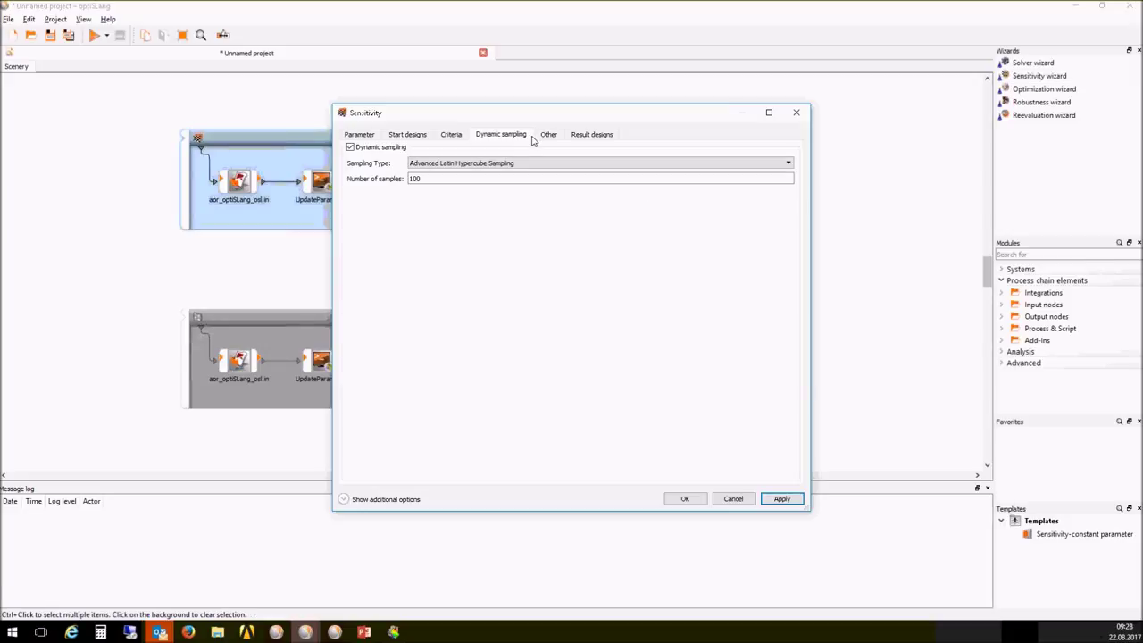
{"action": "left_click", "coordinate": [360, 135]}
{"action": "right_click", "coordinate": [404, 367]}
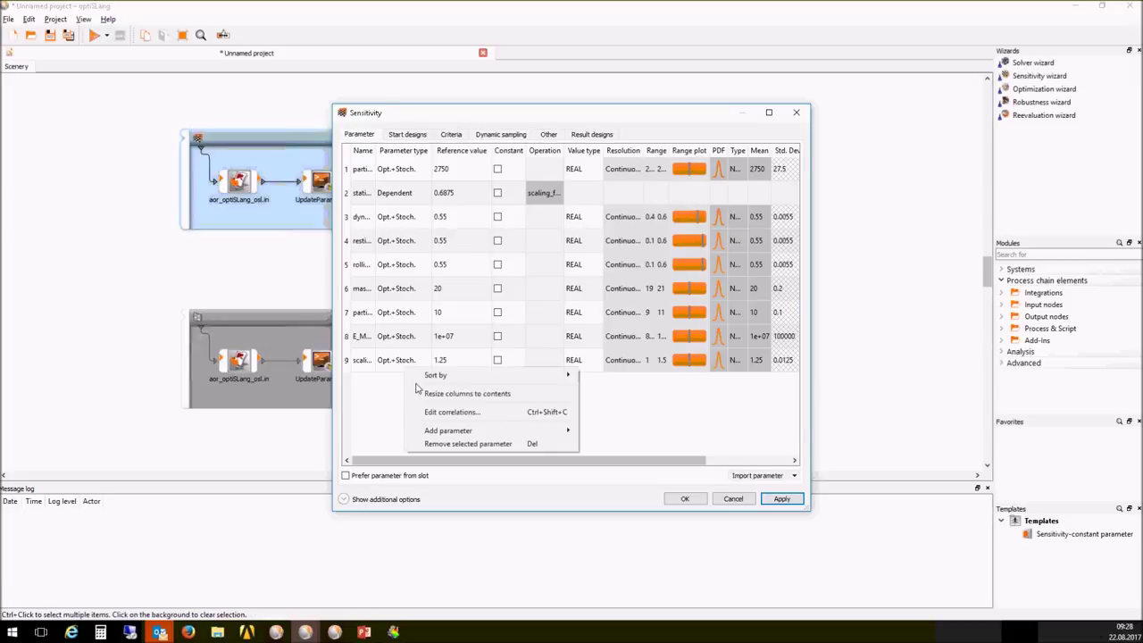
{"action": "mouse_move", "coordinate": [523, 432]}
{"action": "left_click", "coordinate": [649, 434]}
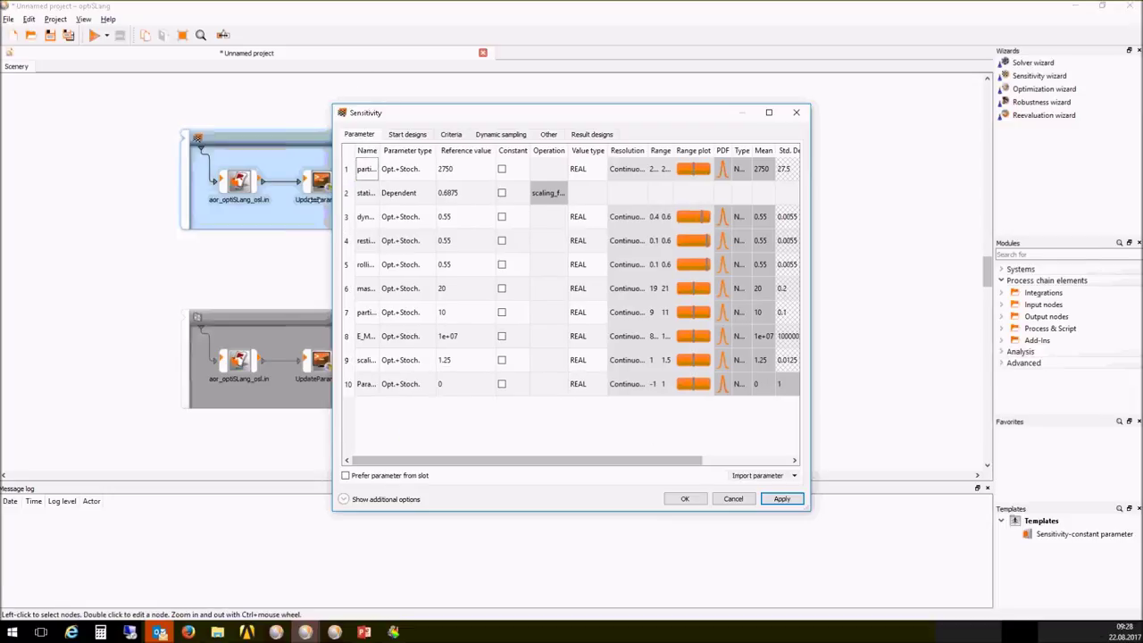
Maximize the Sensitivity settings and fit the Range and Name columns to their contents.
{"action": "left_click_drag", "start_coordinate": [327, 200], "coordinate": [39, 204]}
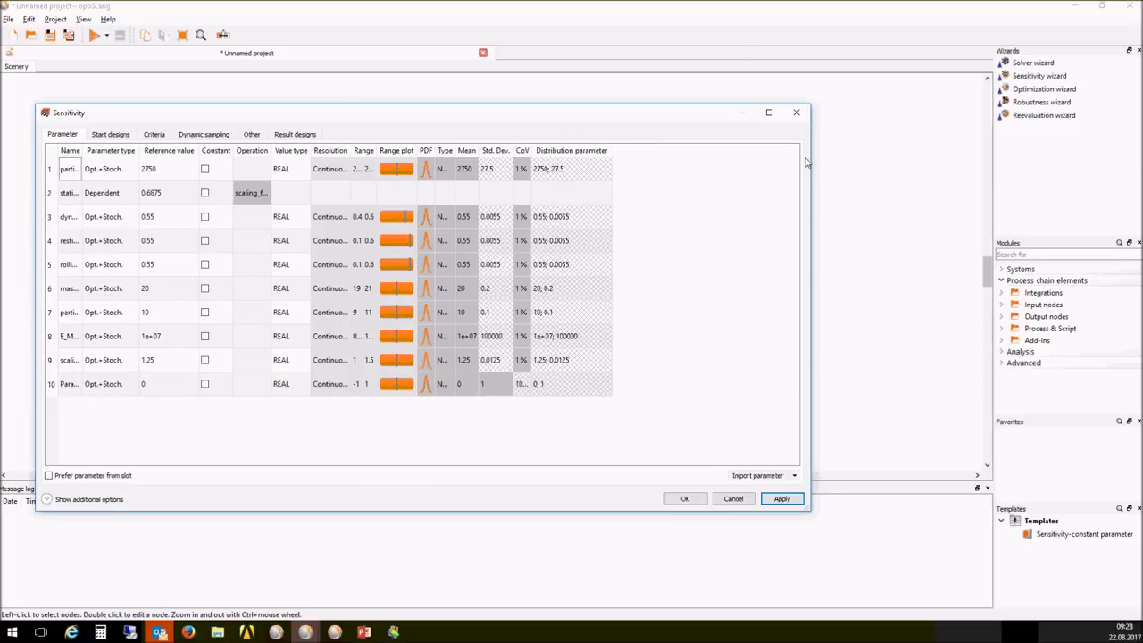
{"action": "left_click", "coordinate": [769, 112]}
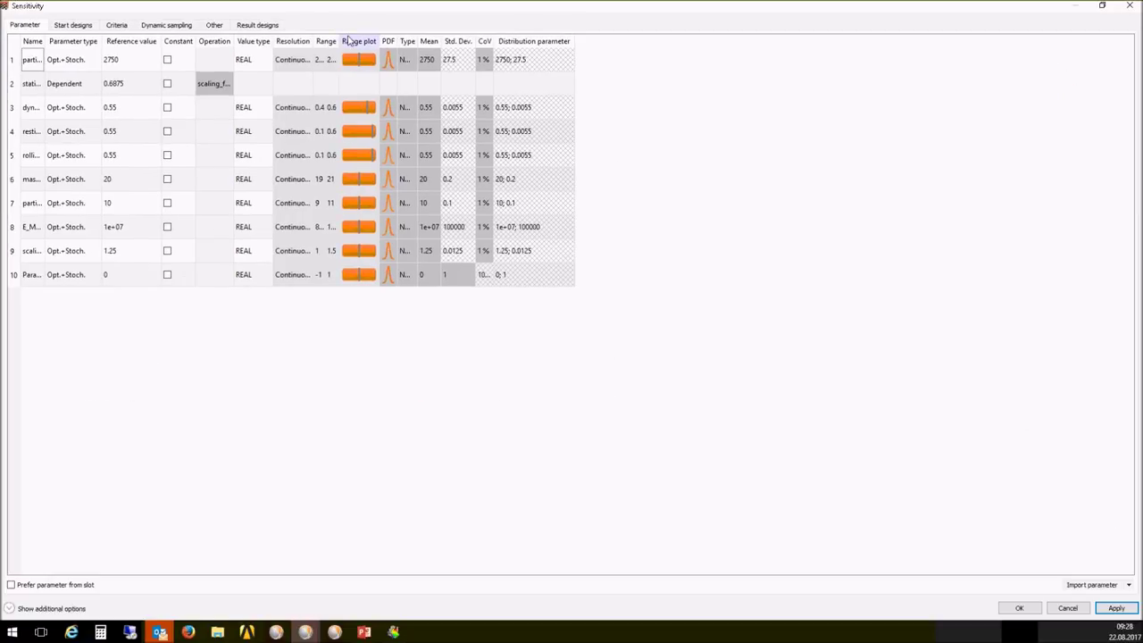
{"action": "double_click", "coordinate": [339, 41]}
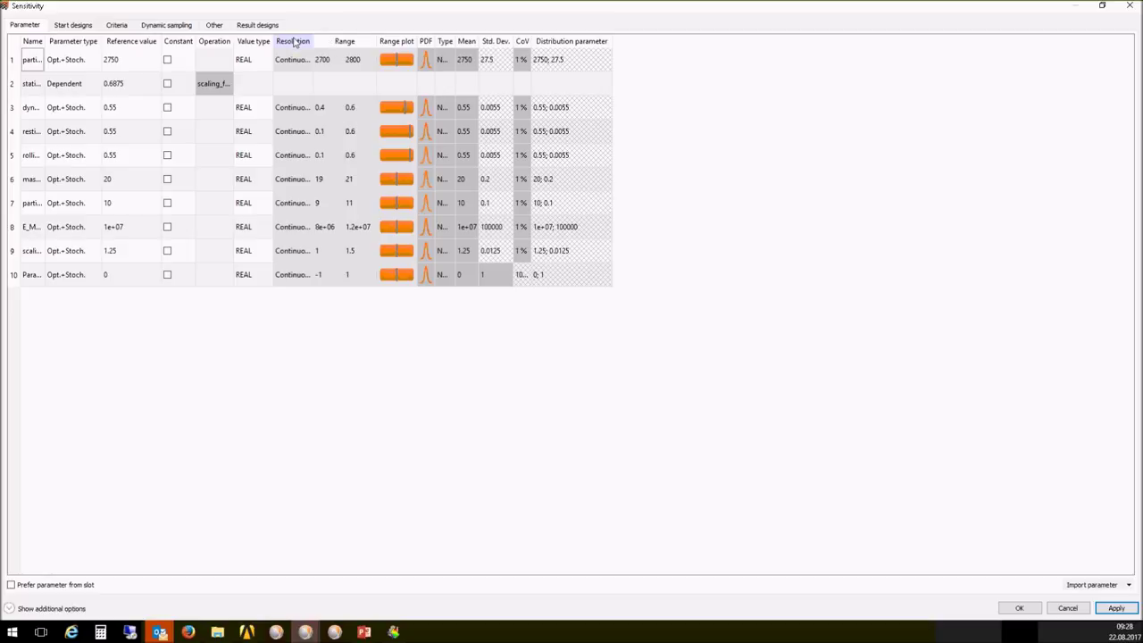
{"action": "double_click", "coordinate": [46, 41]}
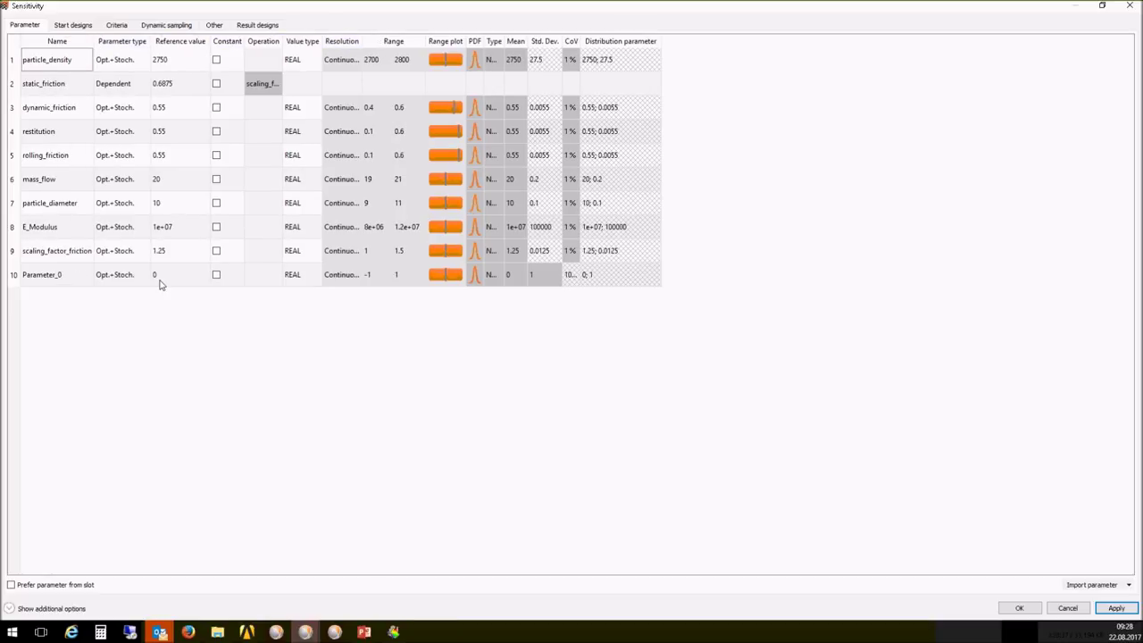
Set the range of Parameter_0 to 1 through 10.
{"action": "left_click", "coordinate": [54, 282]}
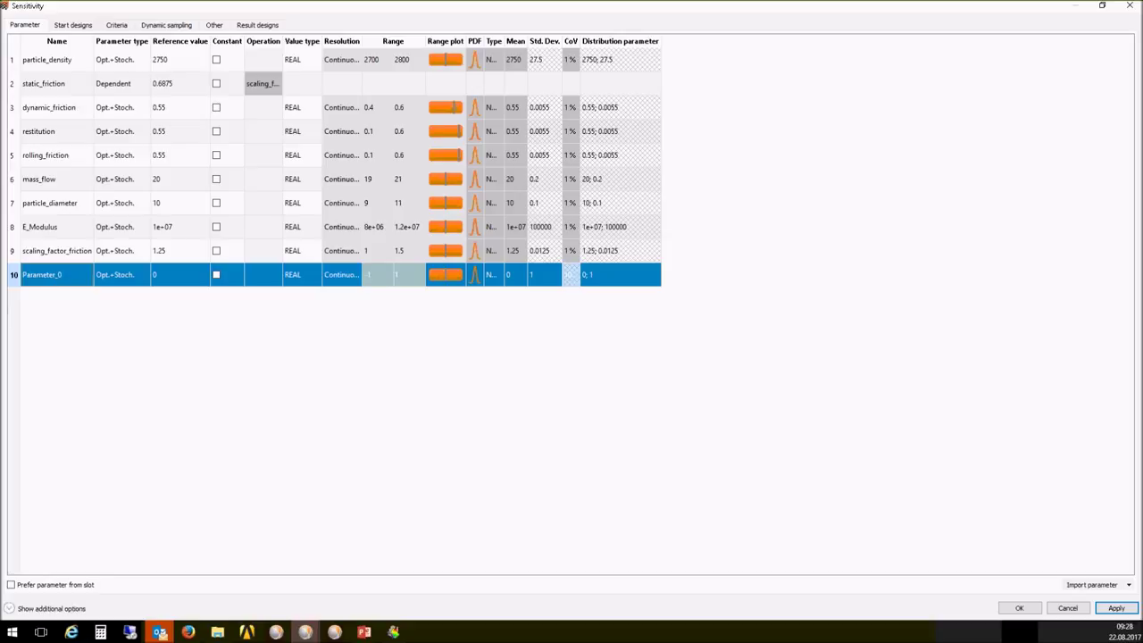
{"action": "double_click", "coordinate": [373, 274]}
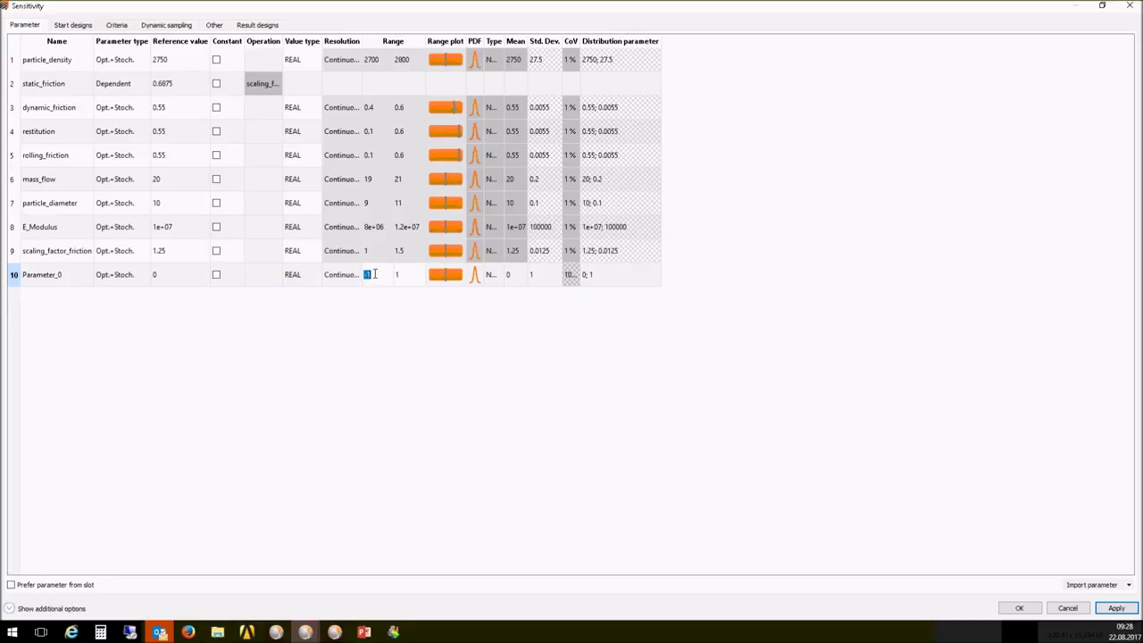
{"action": "type", "text": "-1"}
{"action": "left_click", "coordinate": [385, 365]}
{"action": "left_click", "coordinate": [398, 275]}
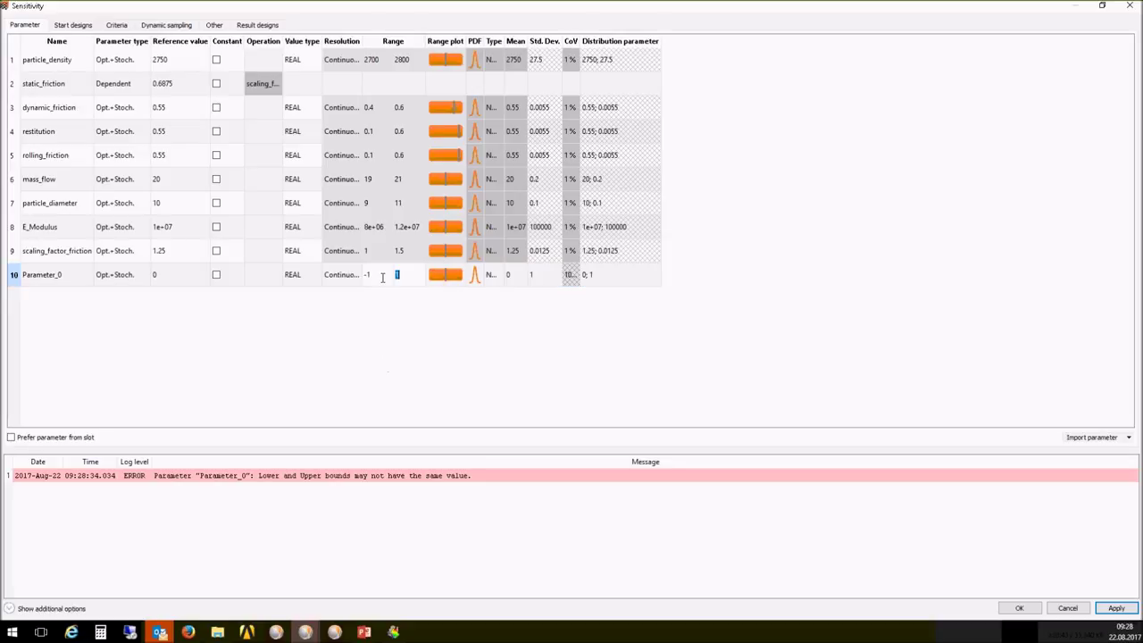
{"action": "double_click", "coordinate": [371, 277]}
{"action": "type", "text": "0.1"}
{"action": "key", "text": "Tab"}
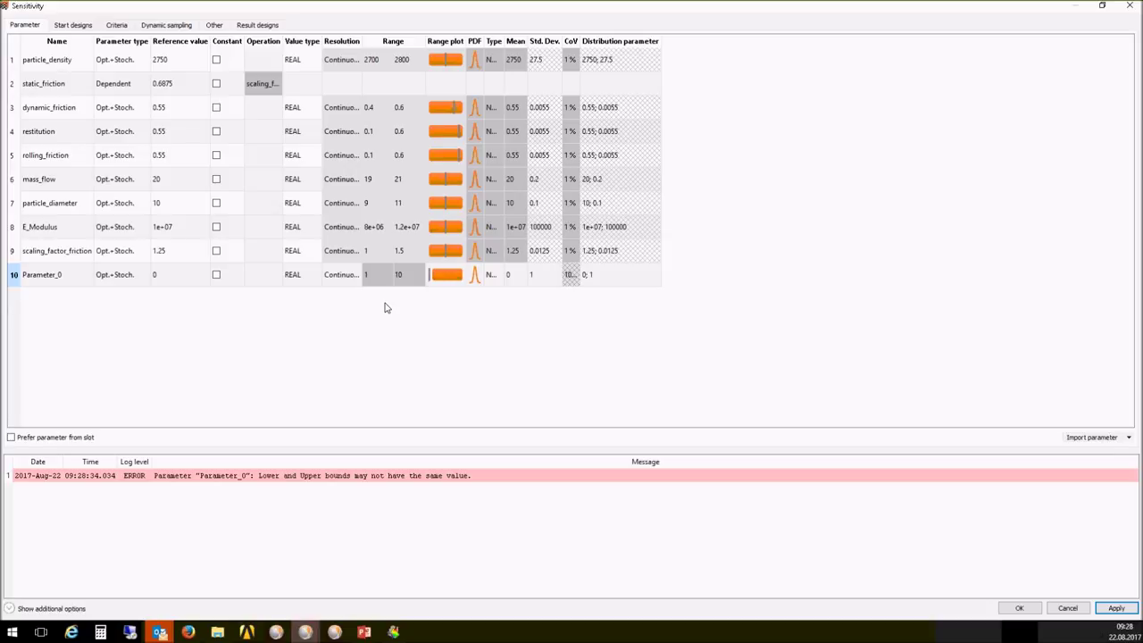
Set the reference value of Parameter_0 to 5.
{"action": "double_click", "coordinate": [182, 278]}
{"action": "type", "text": "5"}
{"action": "key", "text": "Return"}
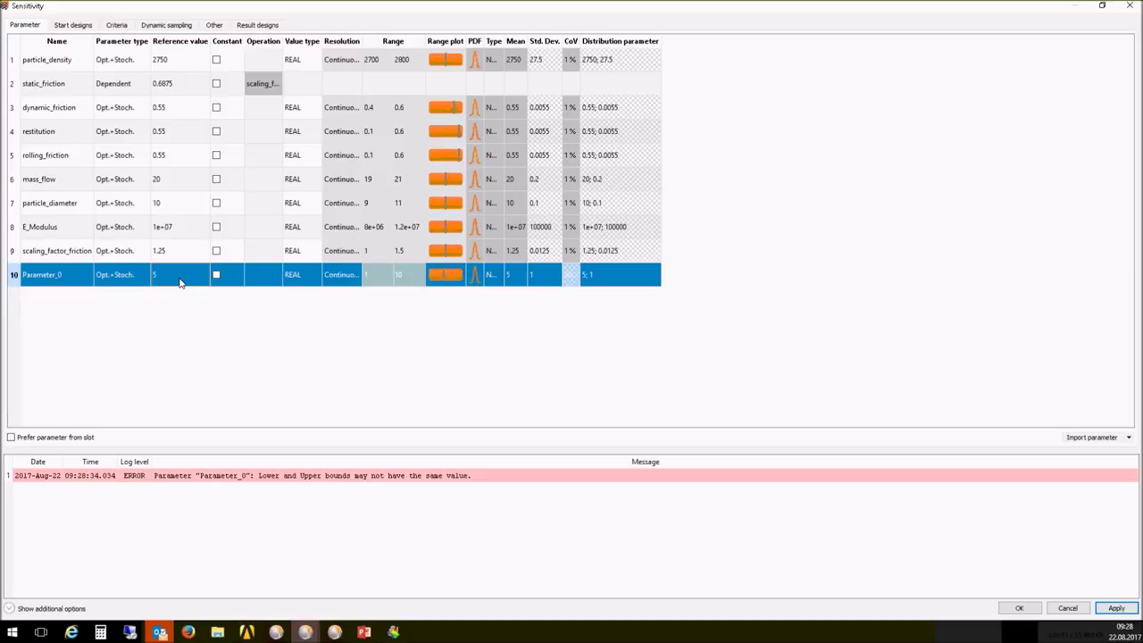
Change the restitution parameter's type to Dependent and widen the Operation column.
{"action": "left_click", "coordinate": [121, 135]}
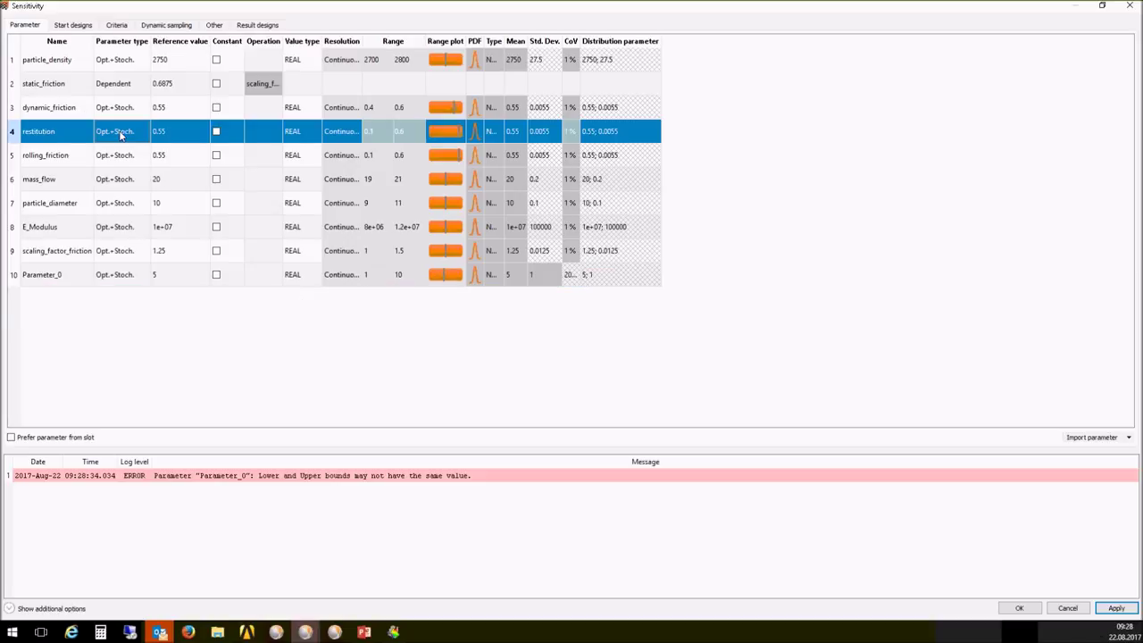
{"action": "left_click", "coordinate": [122, 138]}
{"action": "left_click", "coordinate": [122, 140]}
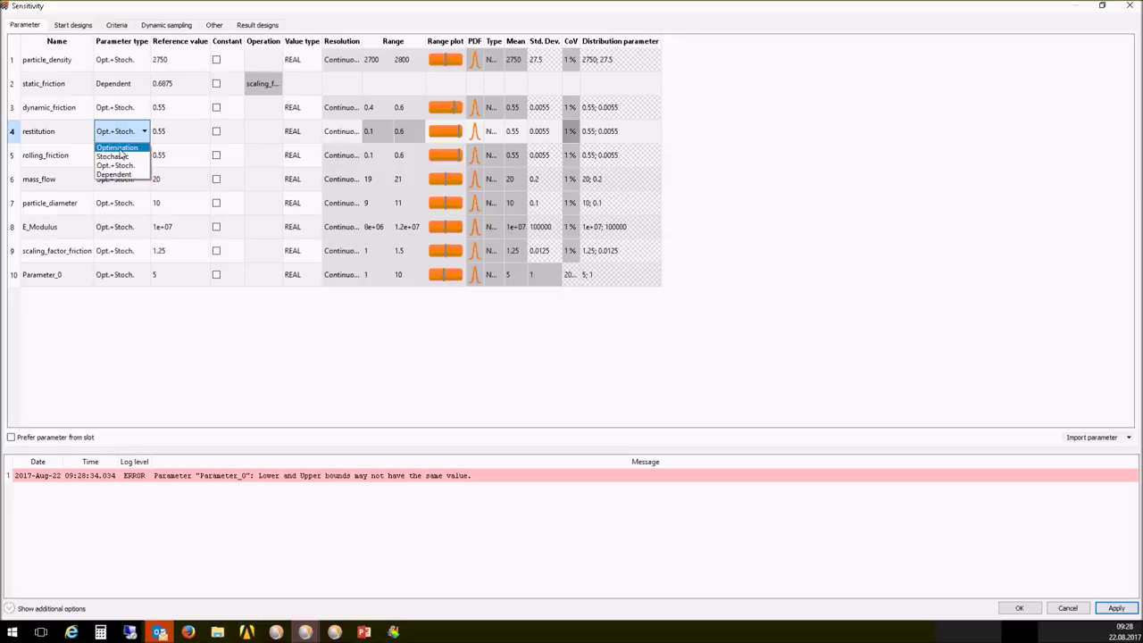
{"action": "left_click", "coordinate": [116, 175]}
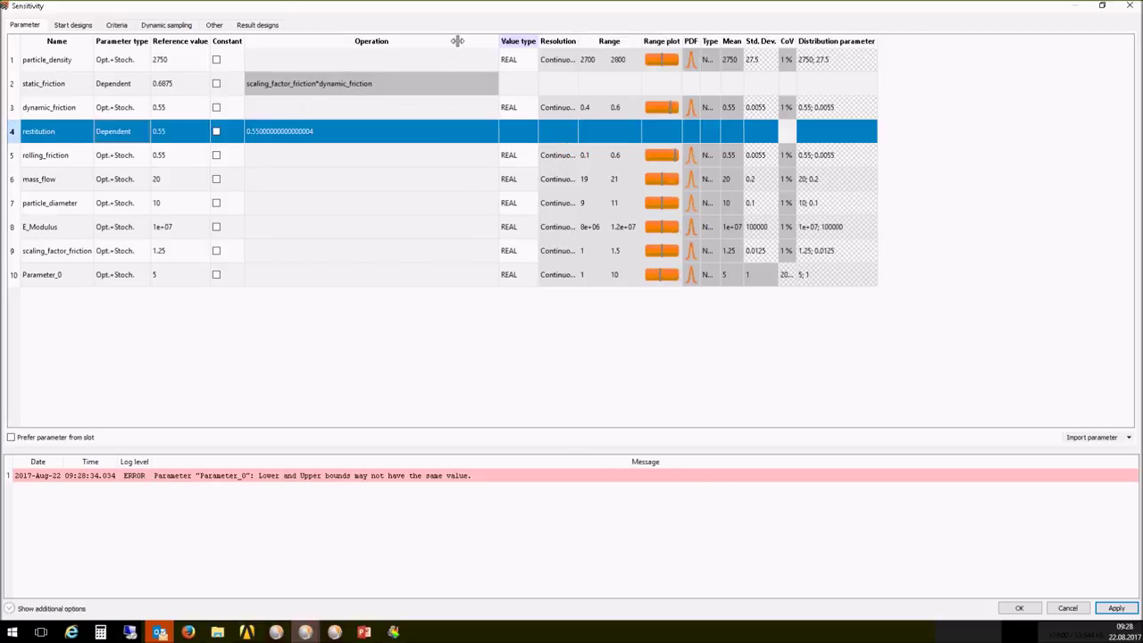
Define the restitution operation as rolling_friction*Parameter_0.
{"action": "double_click", "coordinate": [321, 131]}
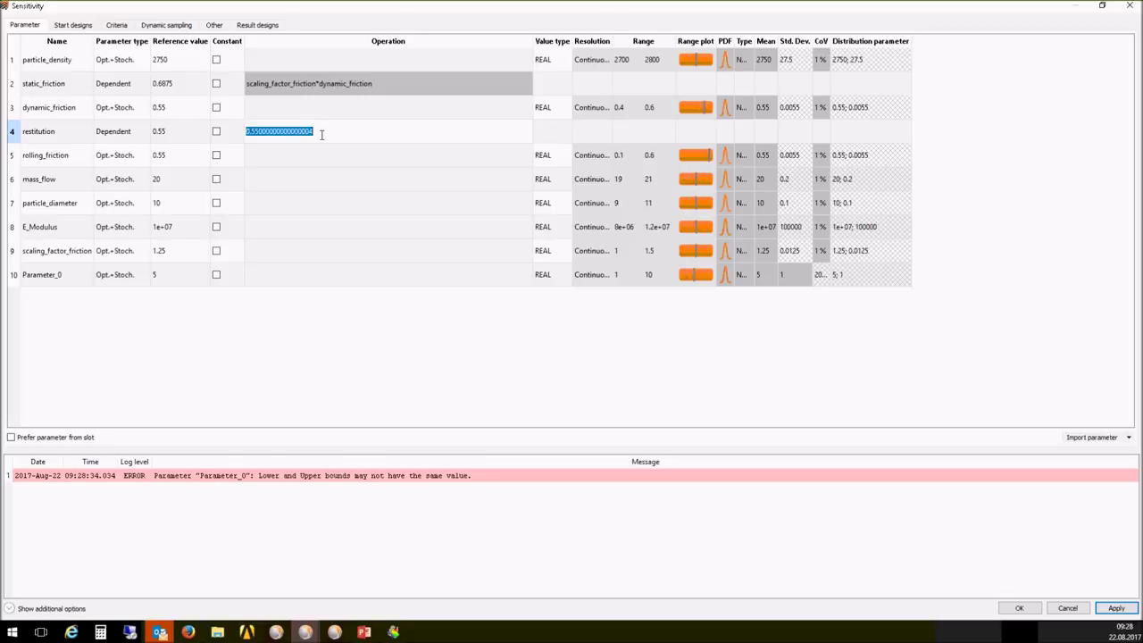
{"action": "type", "text": "ro"}
{"action": "key", "text": "Return"}
{"action": "type", "text": "*par"}
{"action": "key", "text": "Return"}
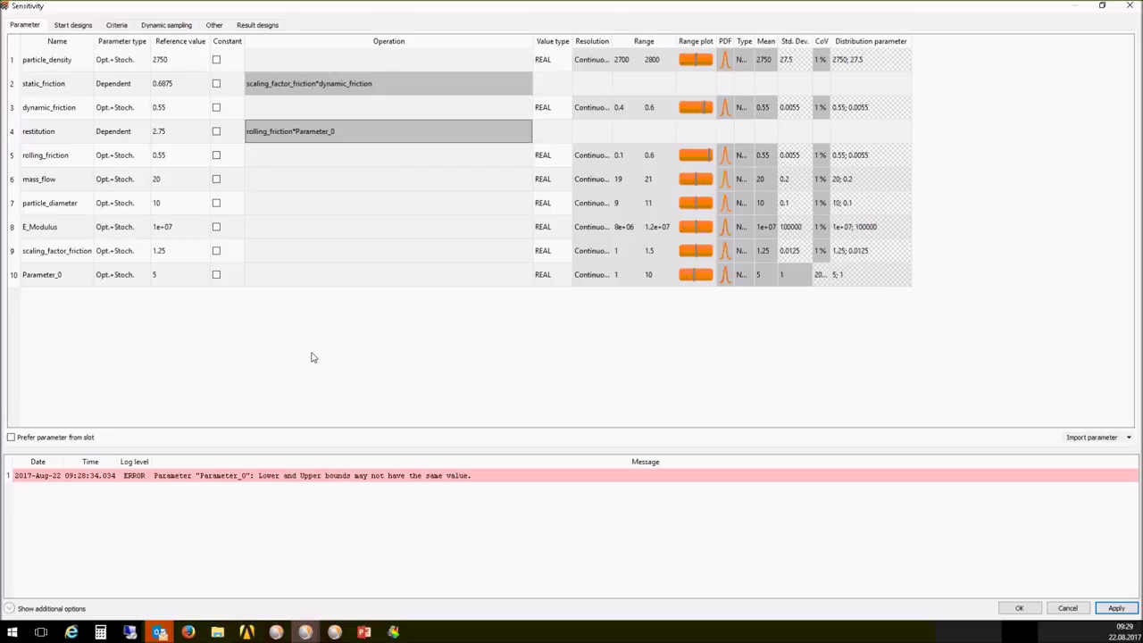
Clear the error entry from the Sensitivity settings' message log.
{"action": "right_click", "coordinate": [286, 482]}
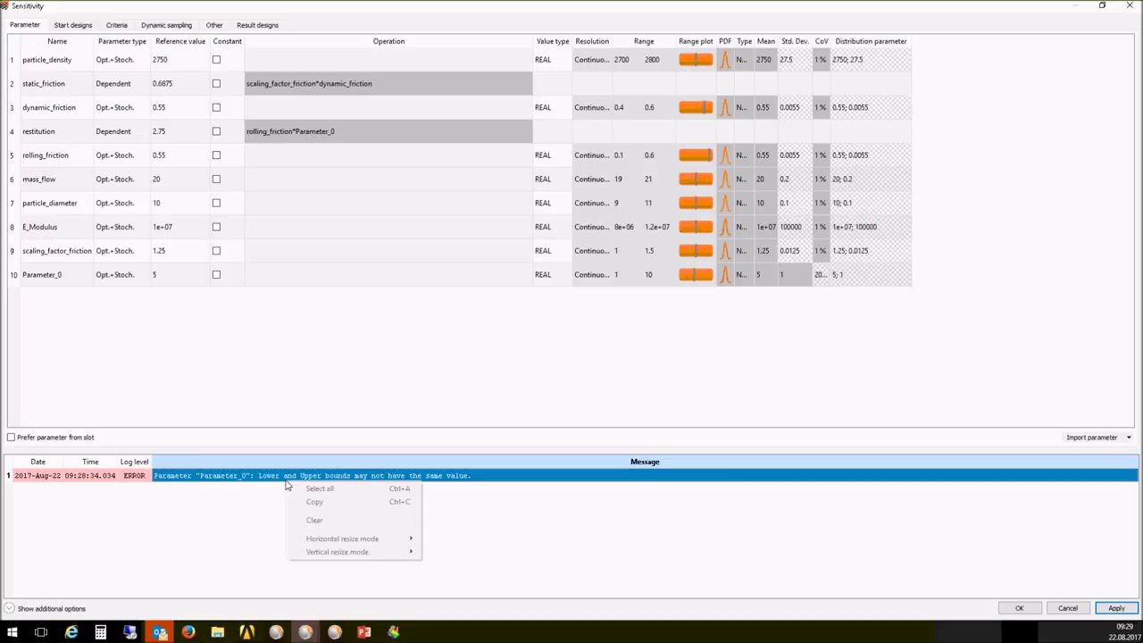
{"action": "left_click", "coordinate": [314, 520]}
{"action": "left_click", "coordinate": [99, 134]}
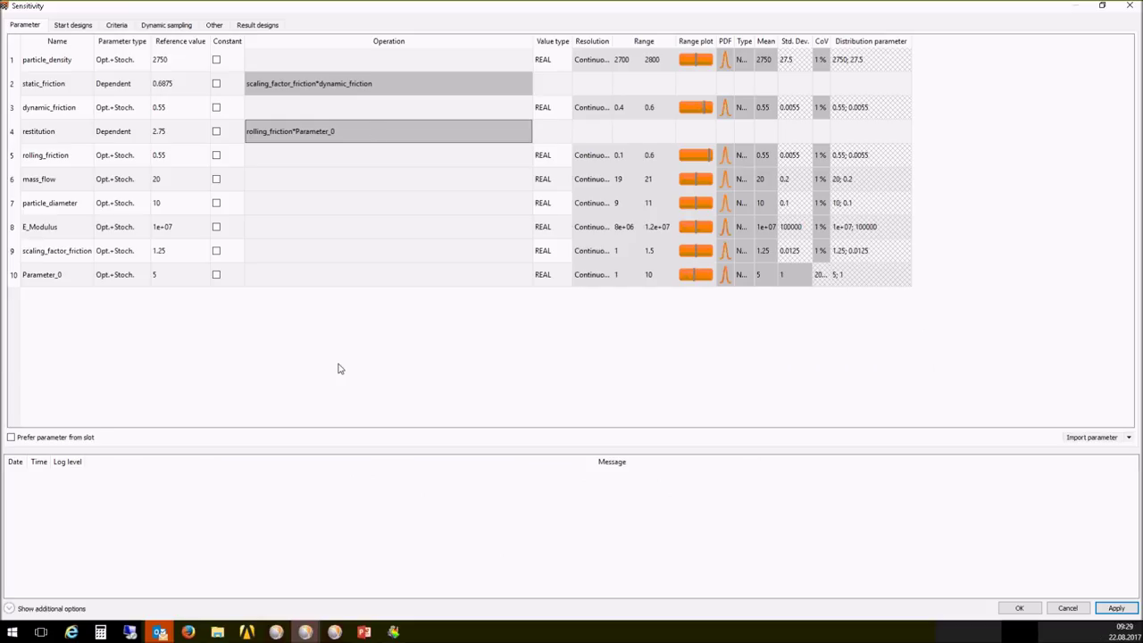
Switch to the Ansys-in-Action-Robust project and select its MOP node.
{"action": "mouse_move", "coordinate": [306, 629]}
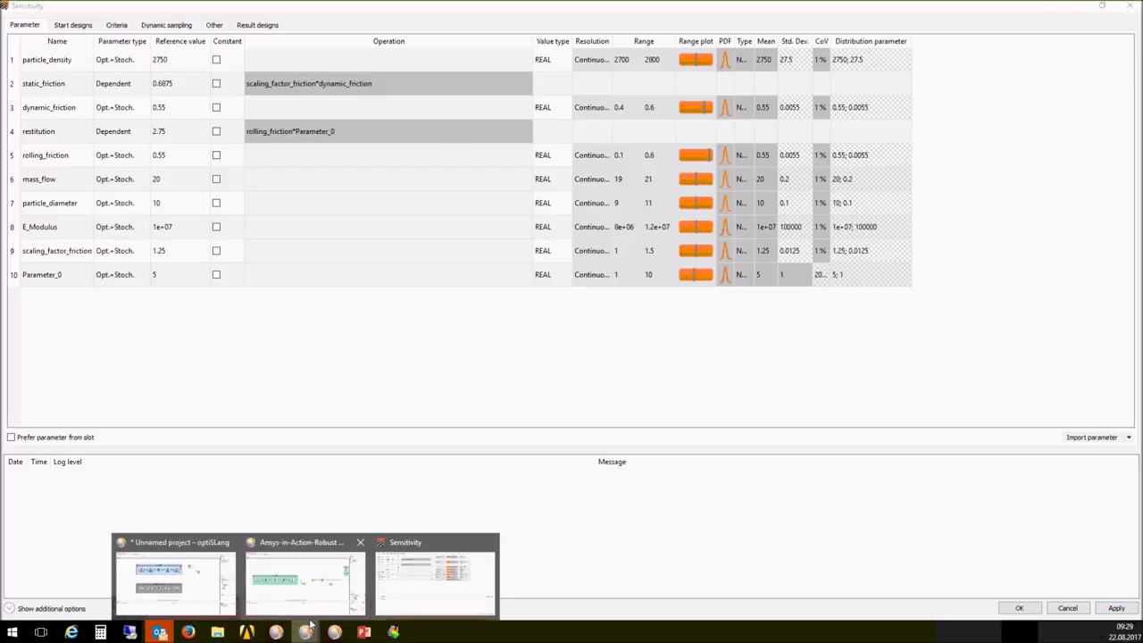
{"action": "left_click", "coordinate": [311, 612]}
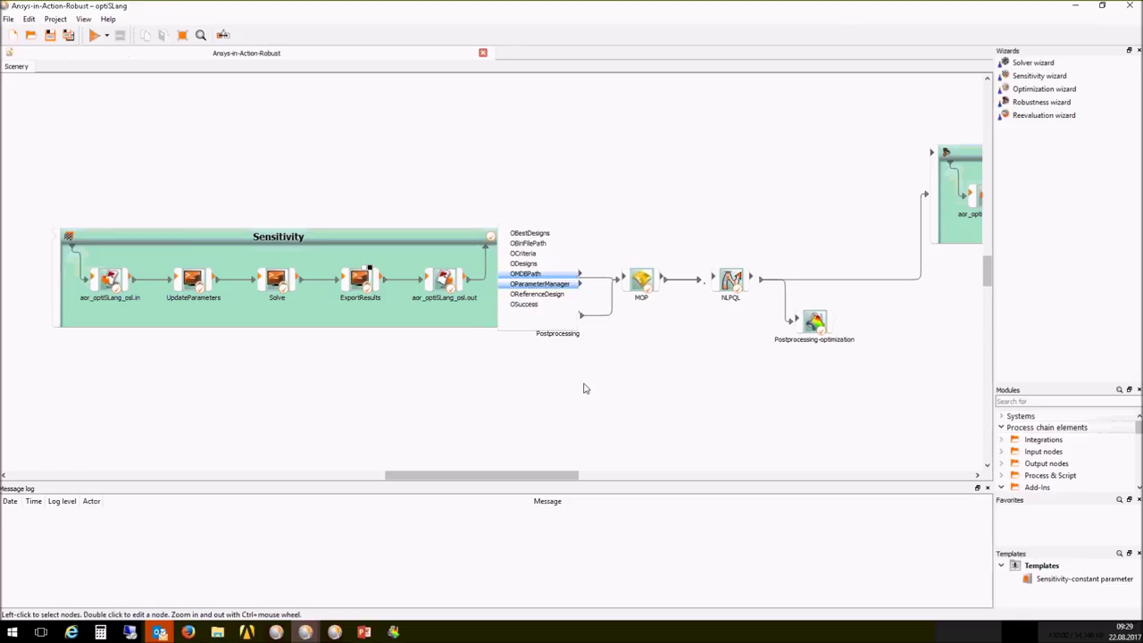
{"action": "left_click", "coordinate": [635, 286]}
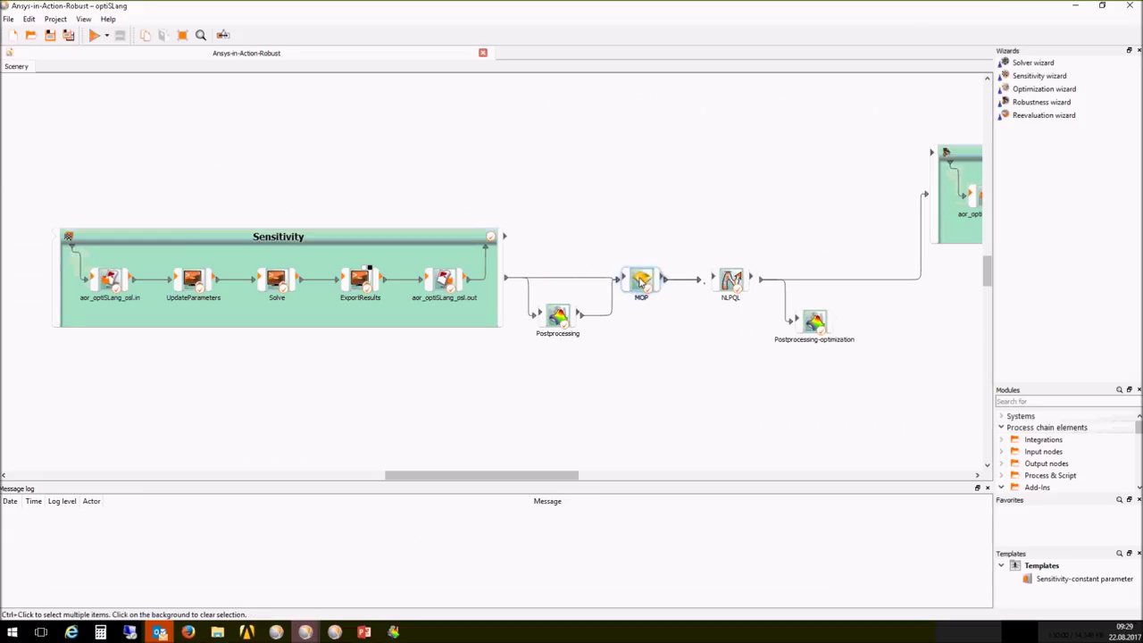
Show the MOP node's postprocessing and bring its Approximation Monitoring window to the front.
{"action": "mouse_move", "coordinate": [462, 473]}
{"action": "left_mouse_down"}
{"action": "mouse_move", "coordinate": [482, 473]}
{"action": "mouse_move", "coordinate": [457, 474]}
{"action": "left_mouse_up"}
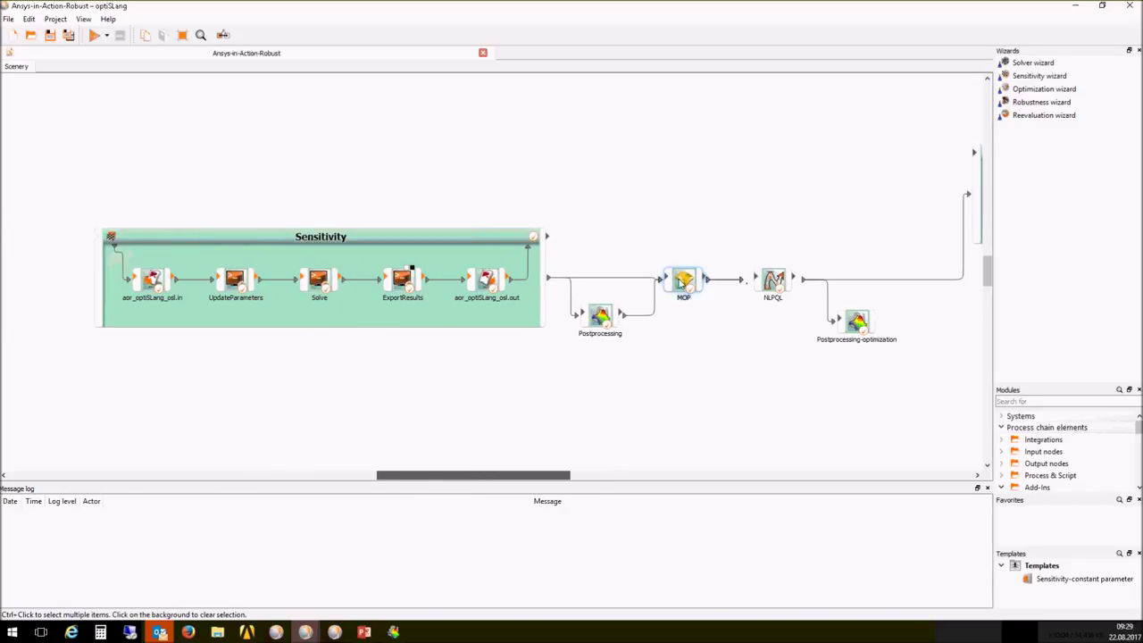
{"action": "right_click", "coordinate": [682, 282]}
{"action": "left_click", "coordinate": [675, 264]}
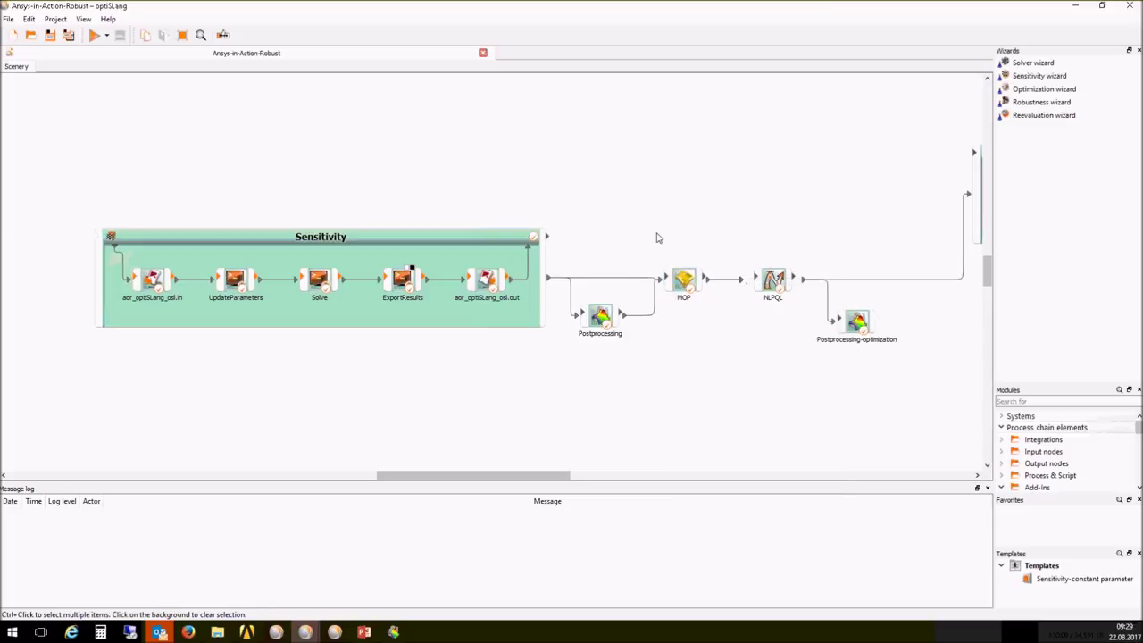
{"action": "right_click", "coordinate": [684, 279]}
{"action": "left_click", "coordinate": [717, 319]}
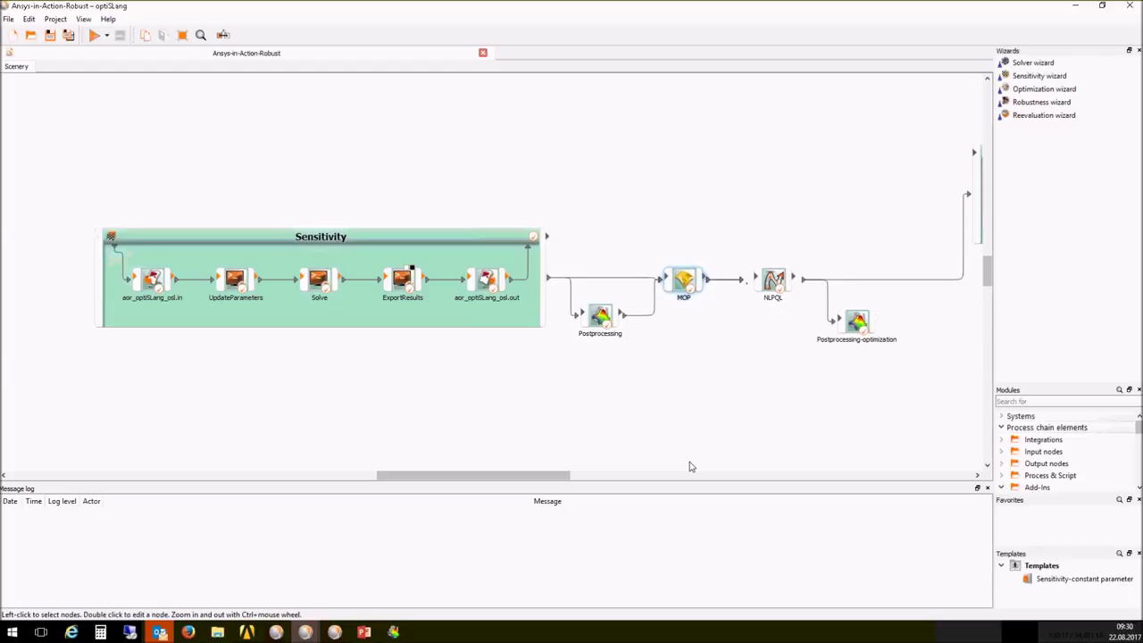
{"action": "right_click", "coordinate": [158, 632]}
{"action": "left_click", "coordinate": [394, 633]}
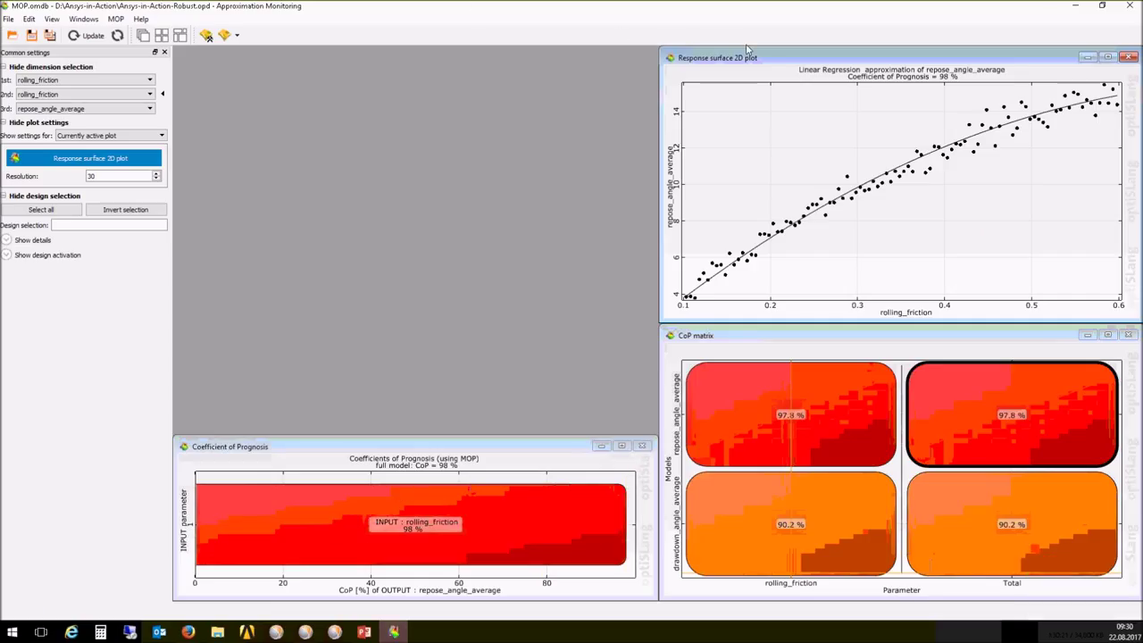
Move the Response surface 2D plot into the empty area above the Coefficient of Prognosis plot and enlarge it to fill that area.
{"action": "left_click_drag", "start_coordinate": [837, 61], "coordinate": [352, 57]}
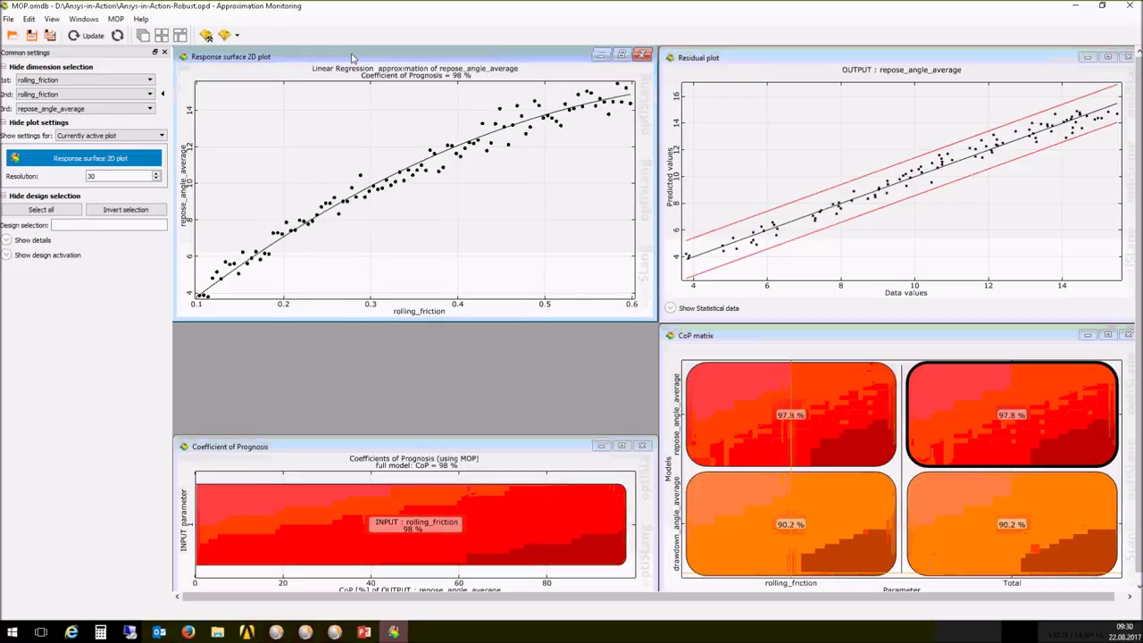
{"action": "left_click_drag", "start_coordinate": [458, 320], "coordinate": [462, 434]}
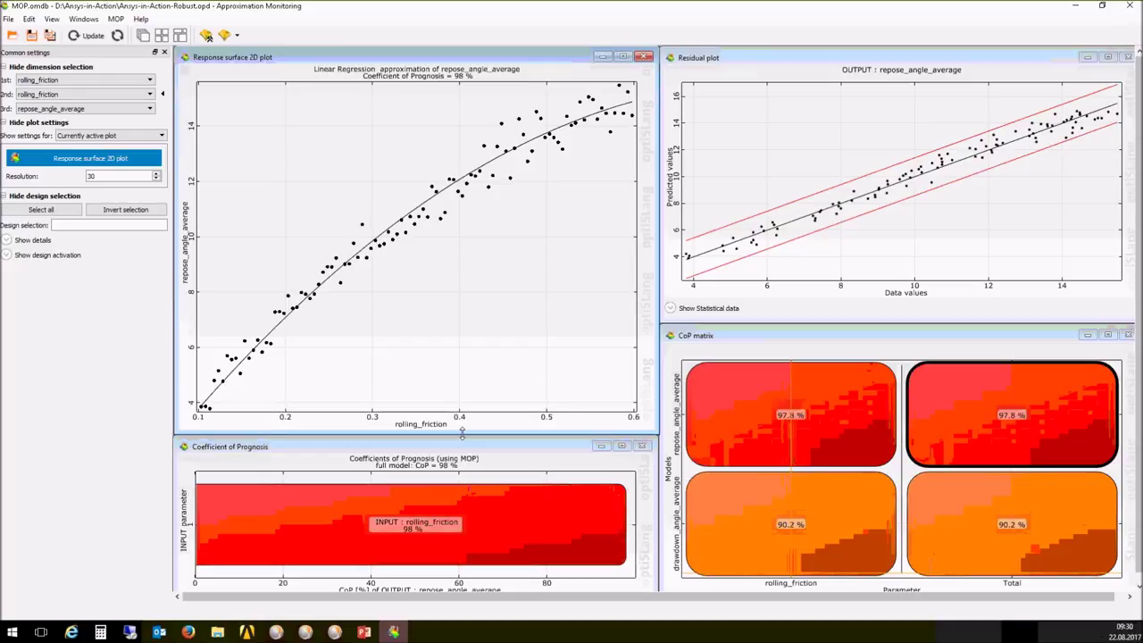
Inspect the residual plot for repose_angle_average and switch the plots to drawdown_angle_average through its Total cell in the CoP matrix.
{"action": "left_click", "coordinate": [904, 56]}
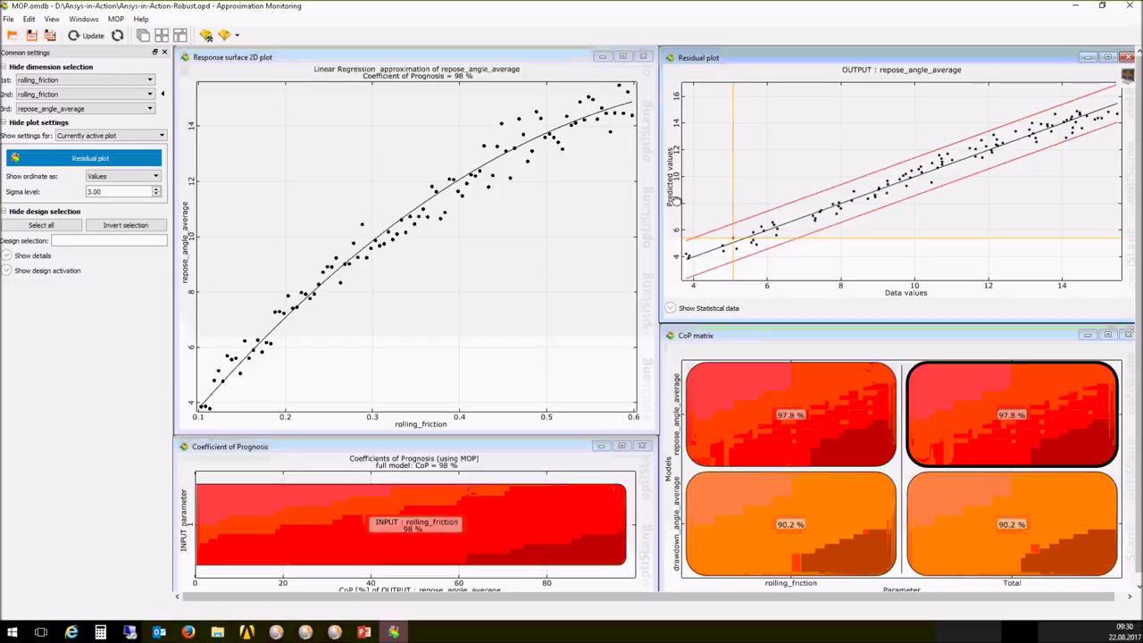
{"action": "left_click", "coordinate": [688, 259]}
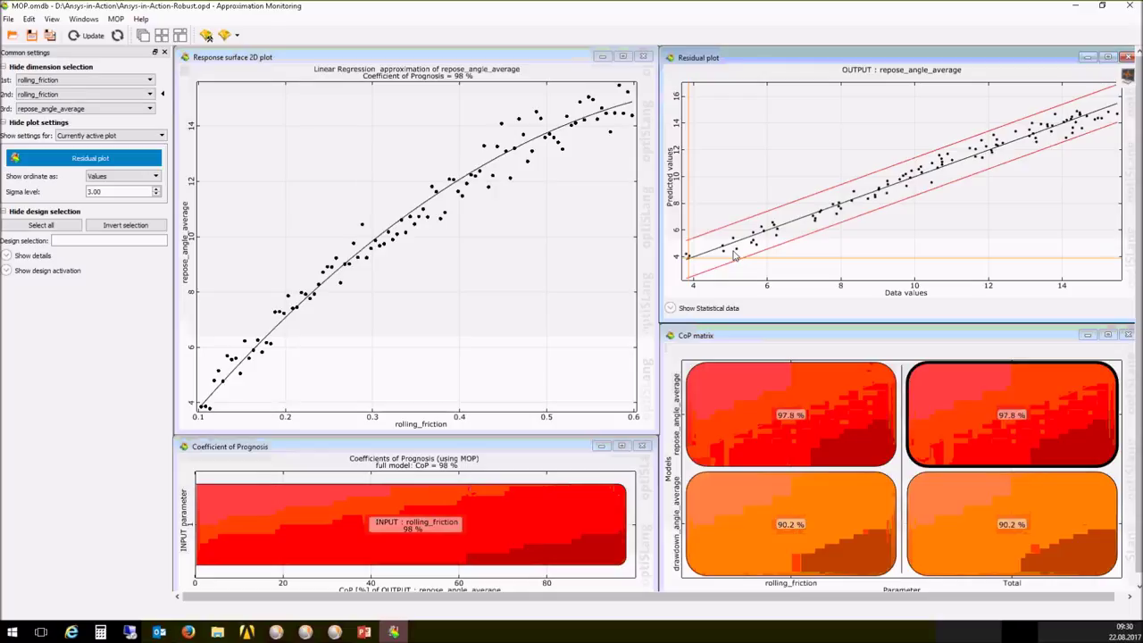
{"action": "left_click_drag", "start_coordinate": [734, 257], "coordinate": [713, 277]}
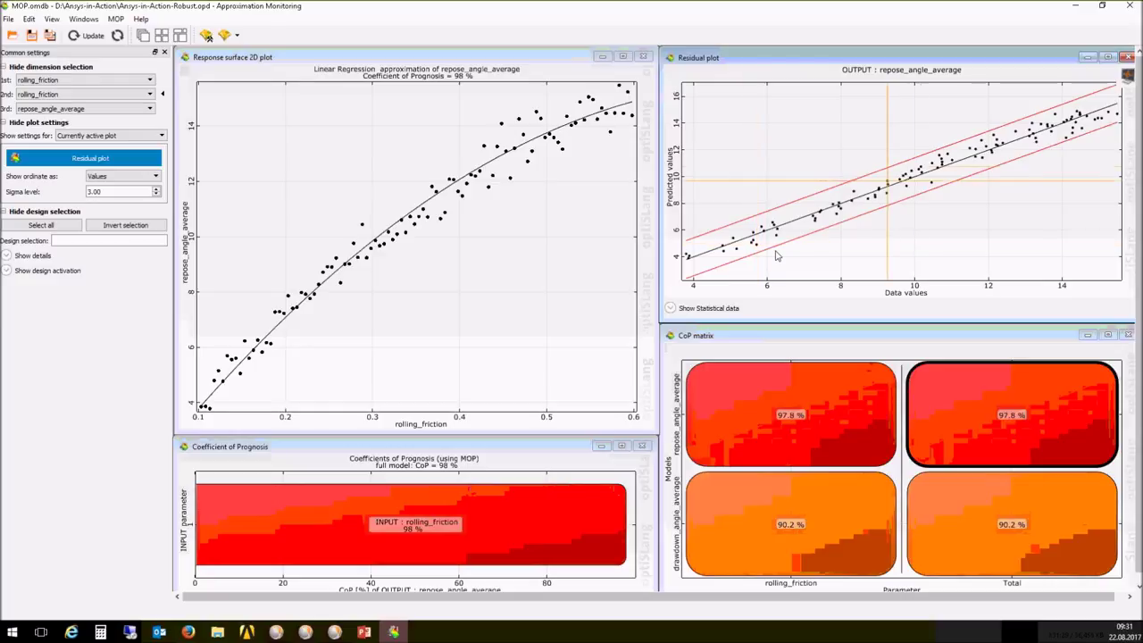
{"action": "left_click", "coordinate": [874, 337]}
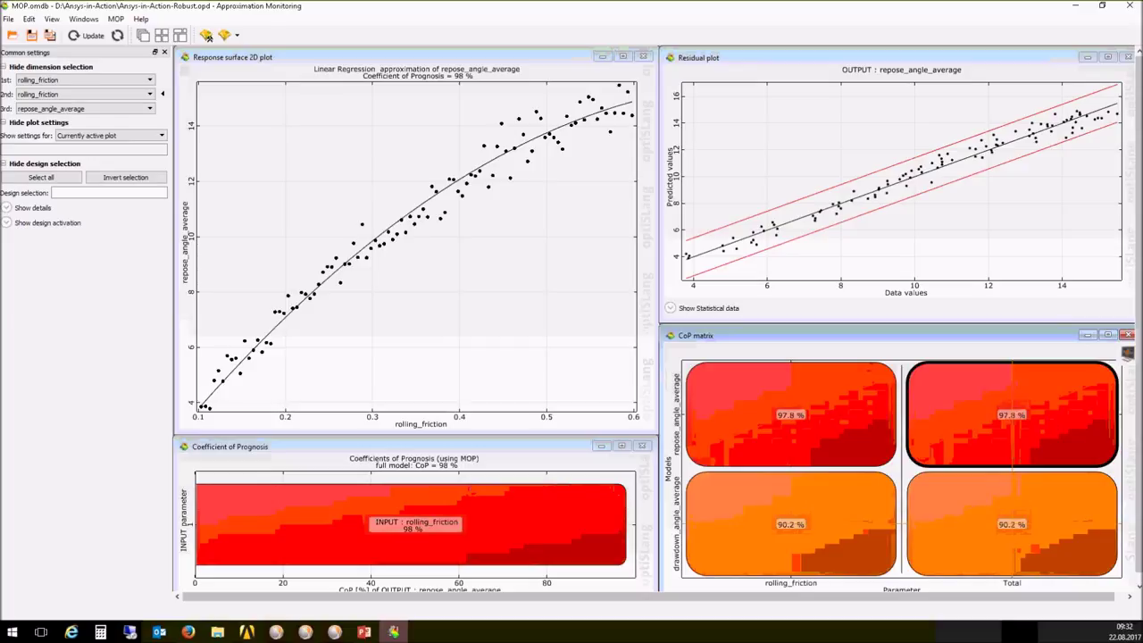
{"action": "left_click", "coordinate": [982, 550]}
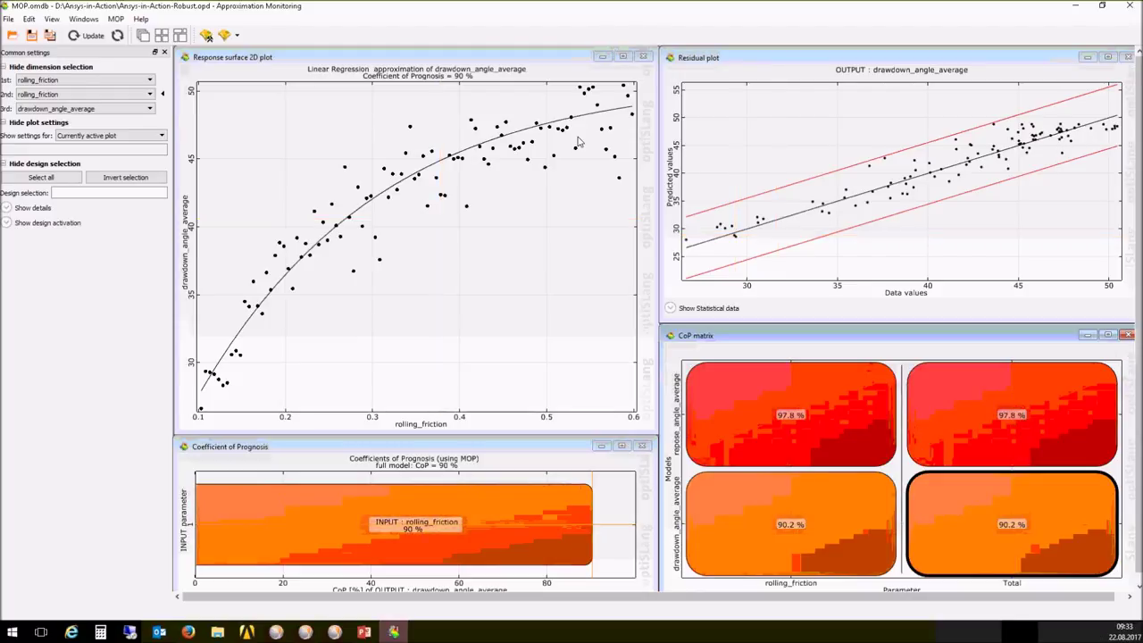
Select individual designs away from the fitted curve in the Response surface 2D plot, ending with design 73.
{"action": "left_click", "coordinate": [255, 358]}
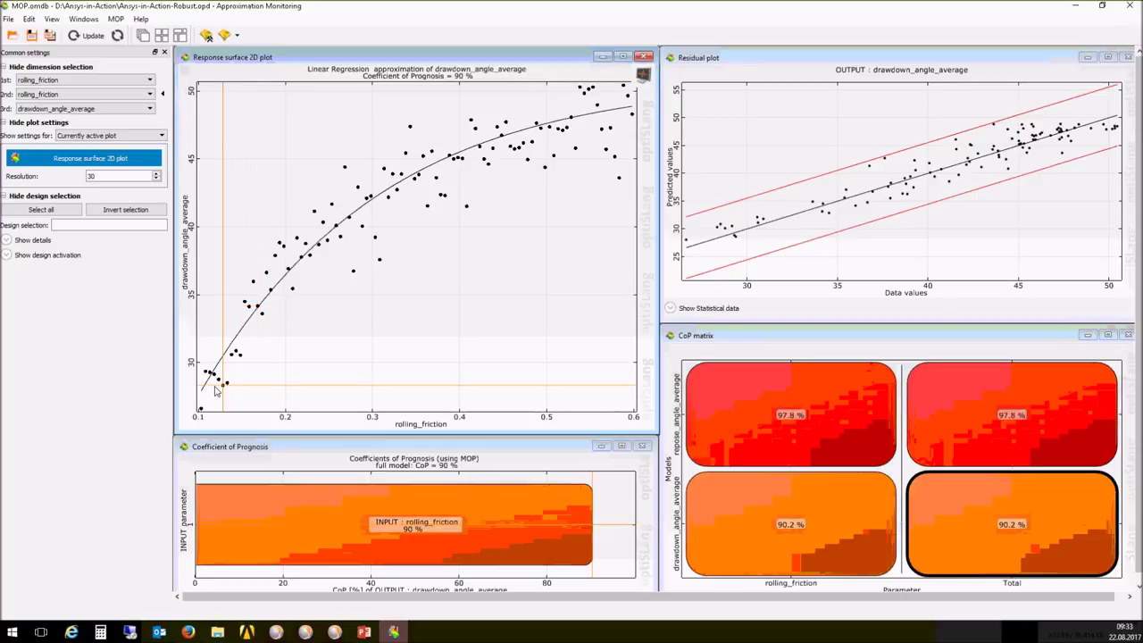
{"action": "left_click", "coordinate": [333, 213]}
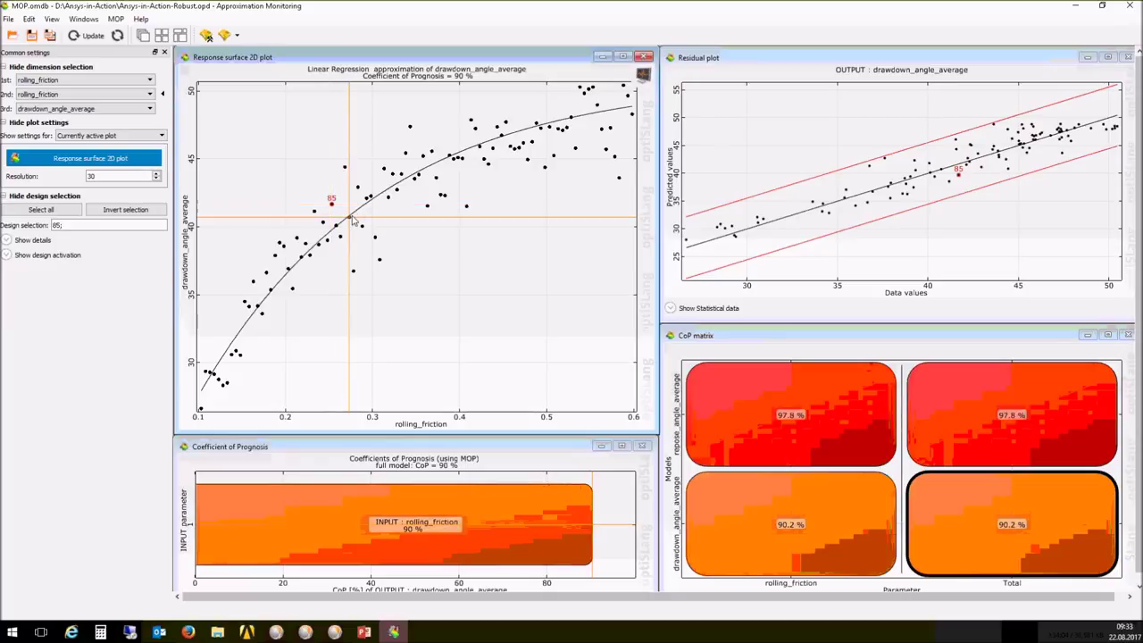
{"action": "left_click", "coordinate": [358, 222]}
{"action": "left_click", "coordinate": [378, 237]}
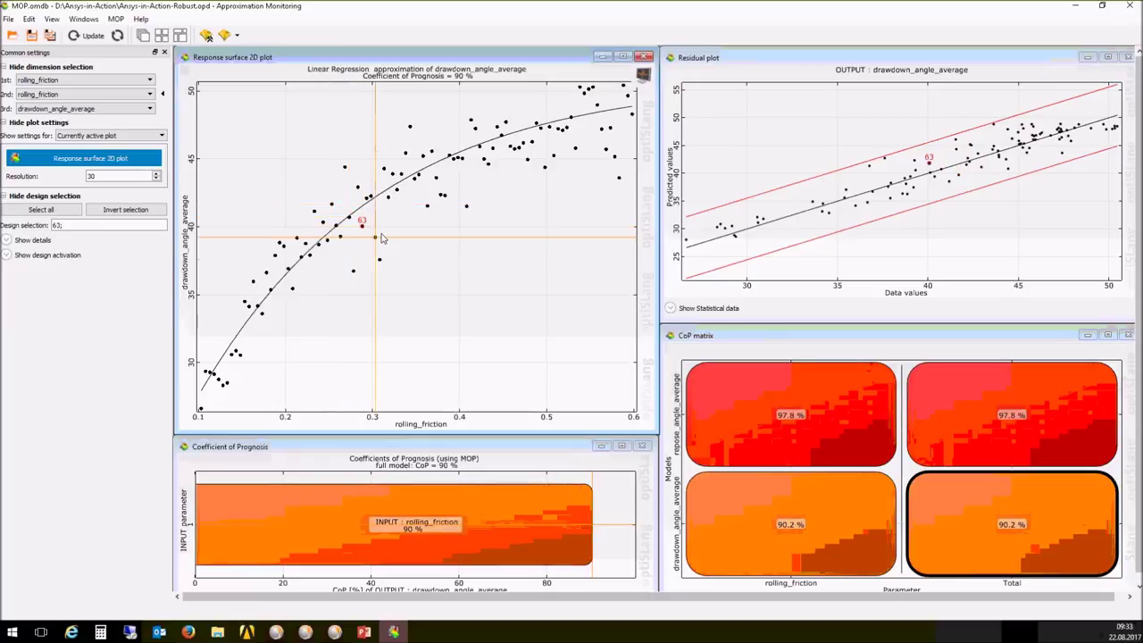
{"action": "left_click", "coordinate": [377, 238]}
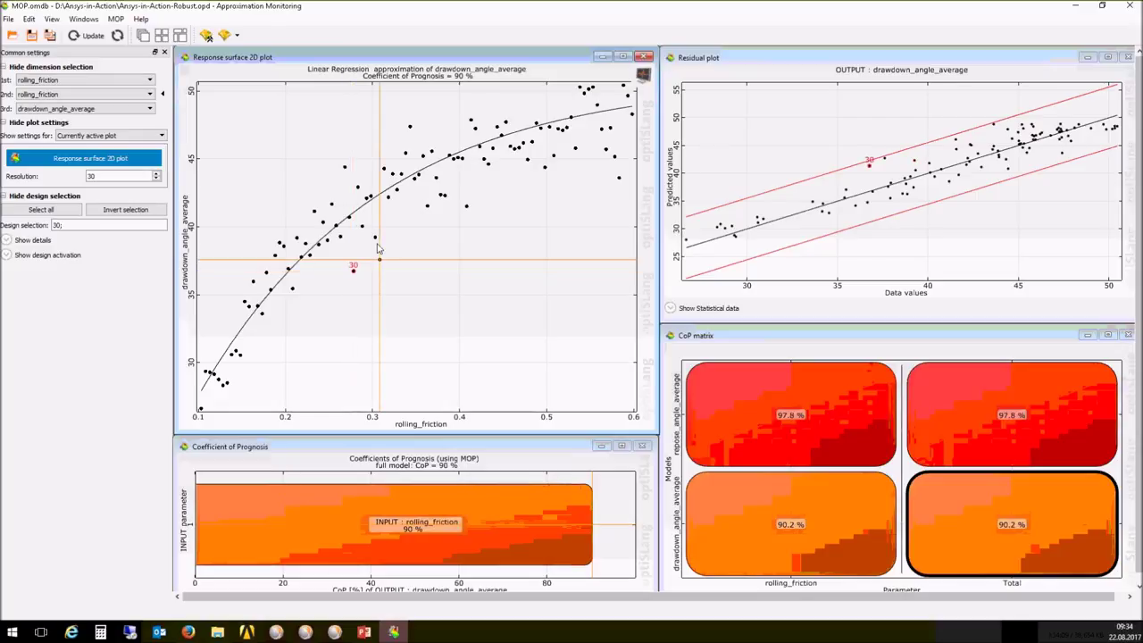
{"action": "left_click", "coordinate": [377, 247]}
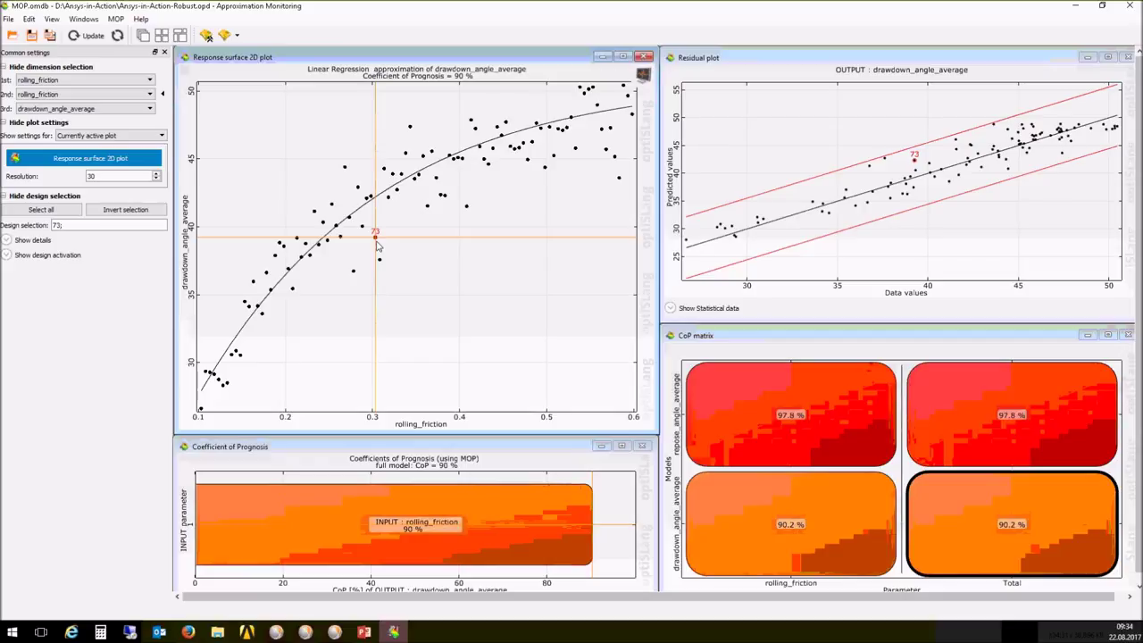
Close the MOP's Approximation Monitoring and show the postprocessing of the Postprocessing node connected to the Sensitivity system.
{"action": "left_click", "coordinate": [207, 36]}
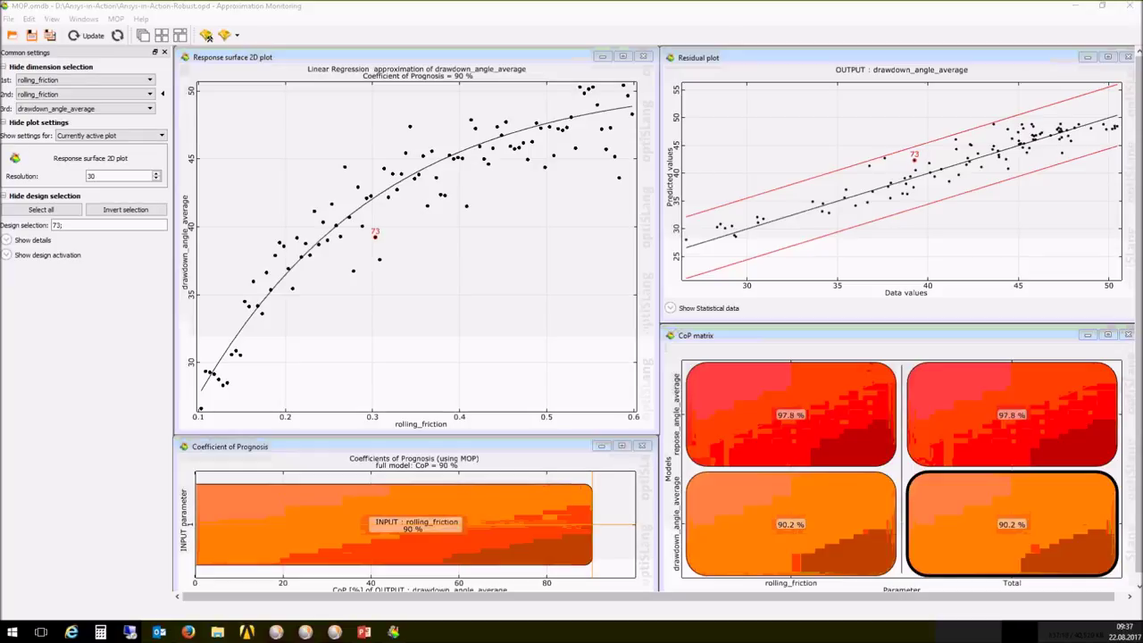
{"action": "left_click", "coordinate": [89, 20]}
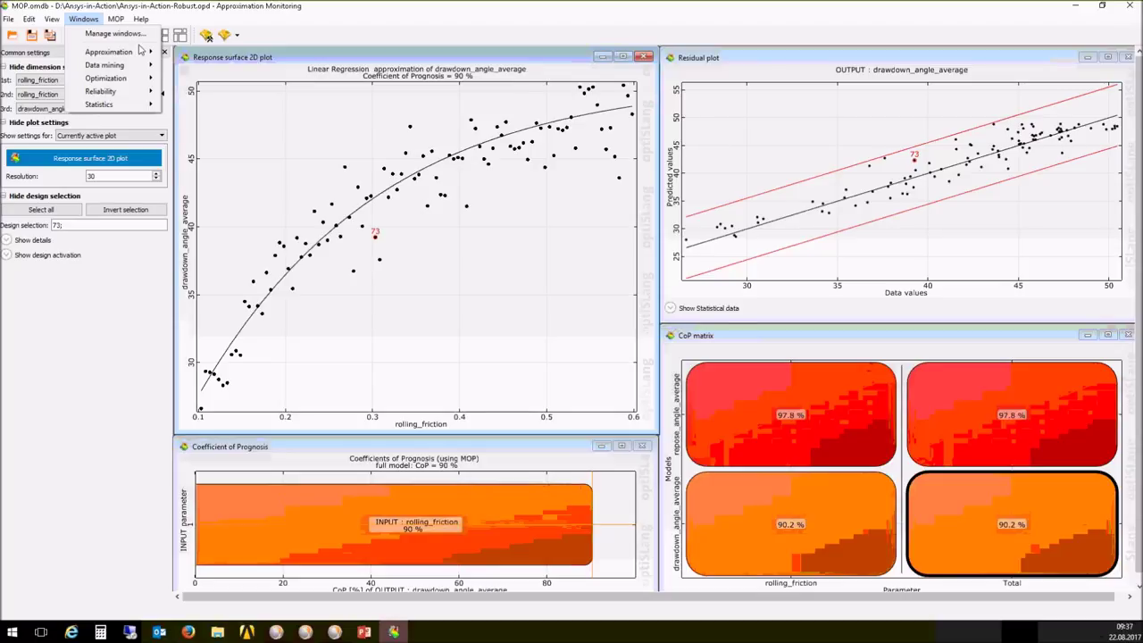
{"action": "left_click", "coordinate": [1130, 8]}
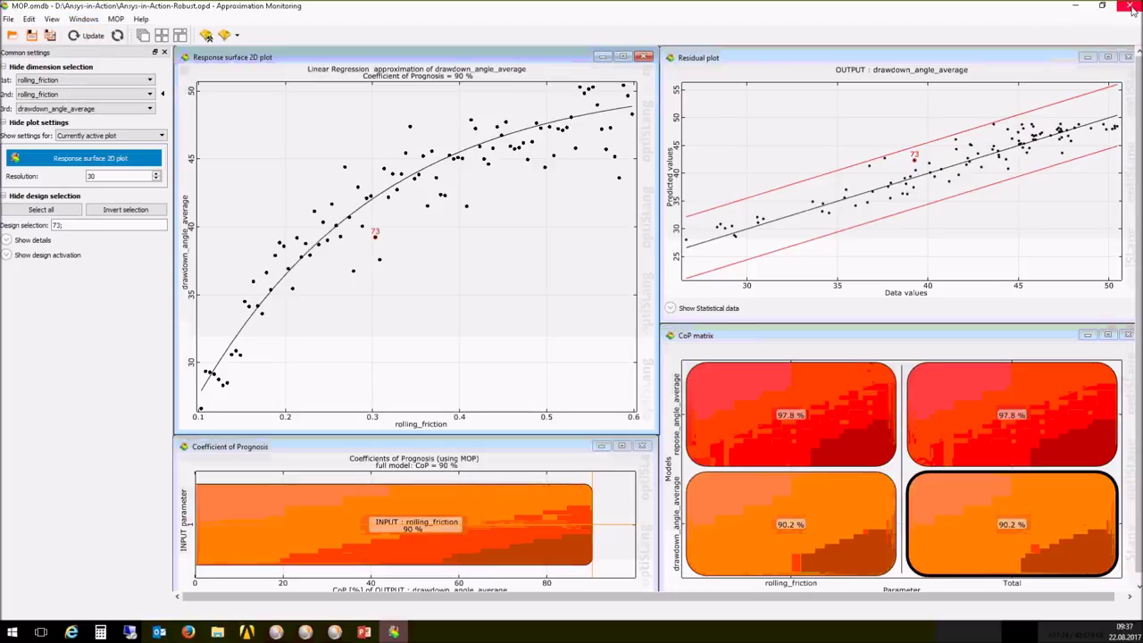
{"action": "left_click", "coordinate": [1130, 8]}
{"action": "right_click", "coordinate": [600, 317]}
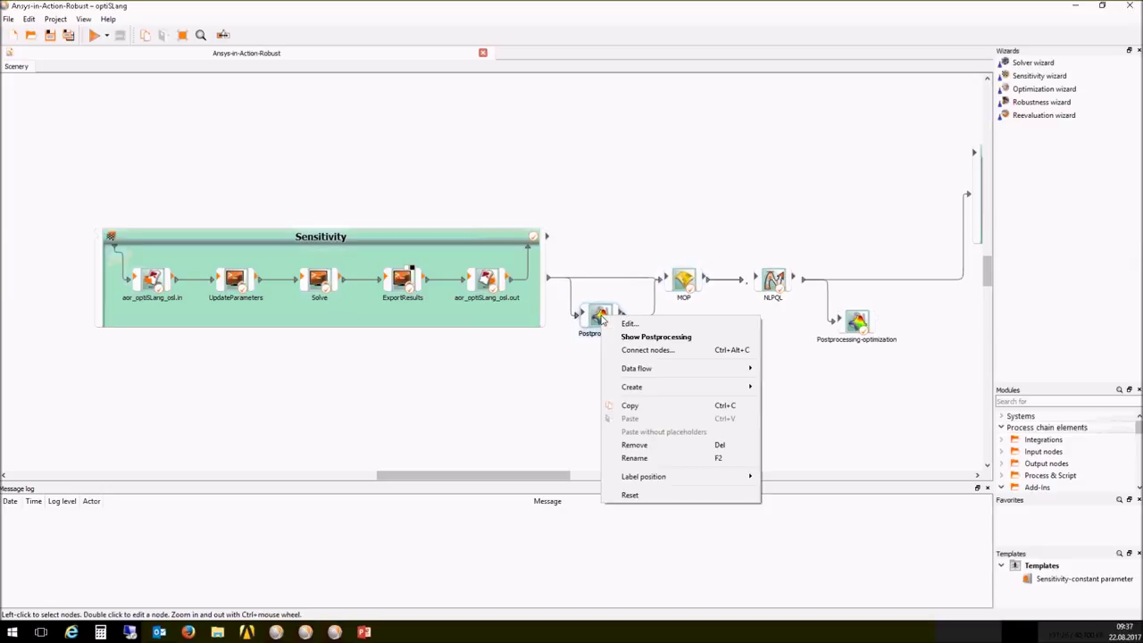
{"action": "left_click", "coordinate": [669, 337]}
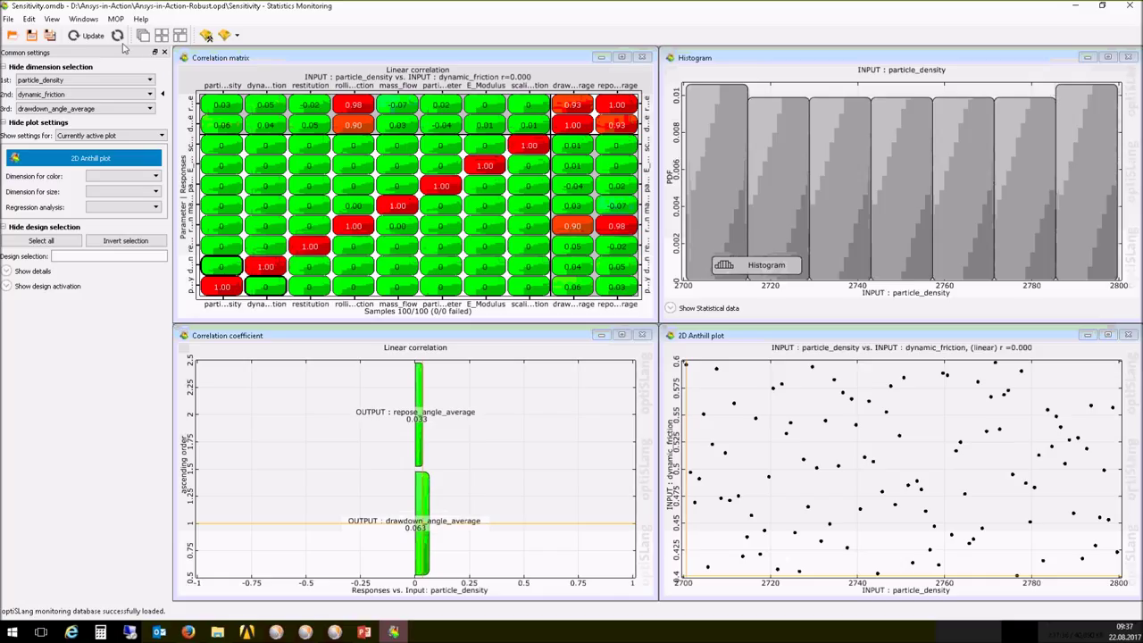
Add a Parallel coordinates plot from the data mining plots and maximize it.
{"action": "left_click", "coordinate": [84, 19]}
{"action": "mouse_move", "coordinate": [125, 109]}
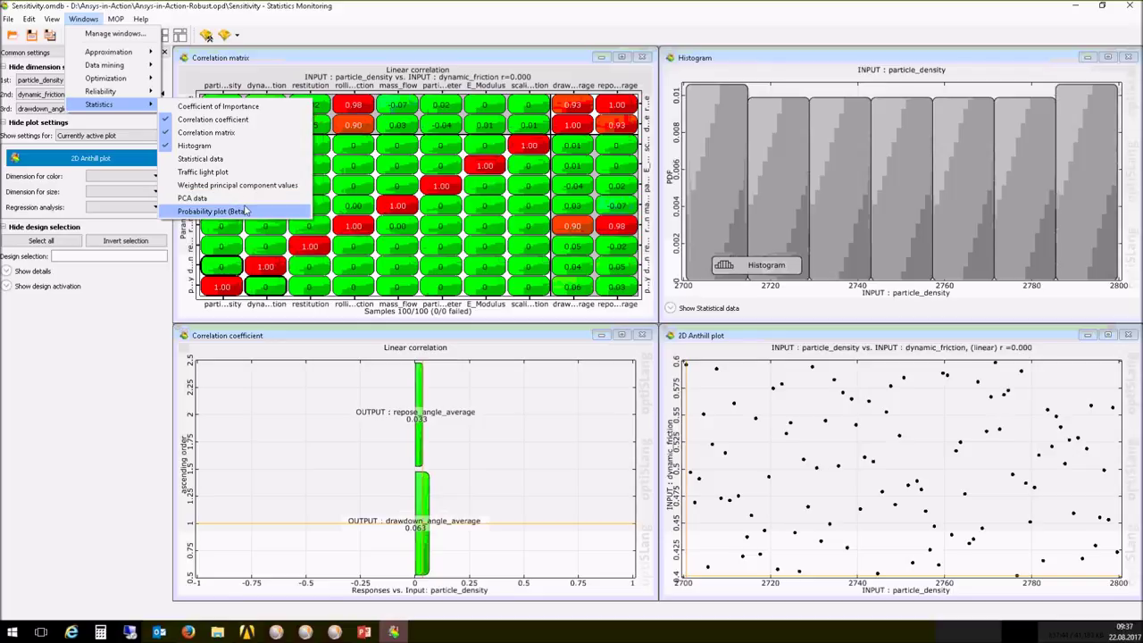
{"action": "mouse_move", "coordinate": [125, 65]}
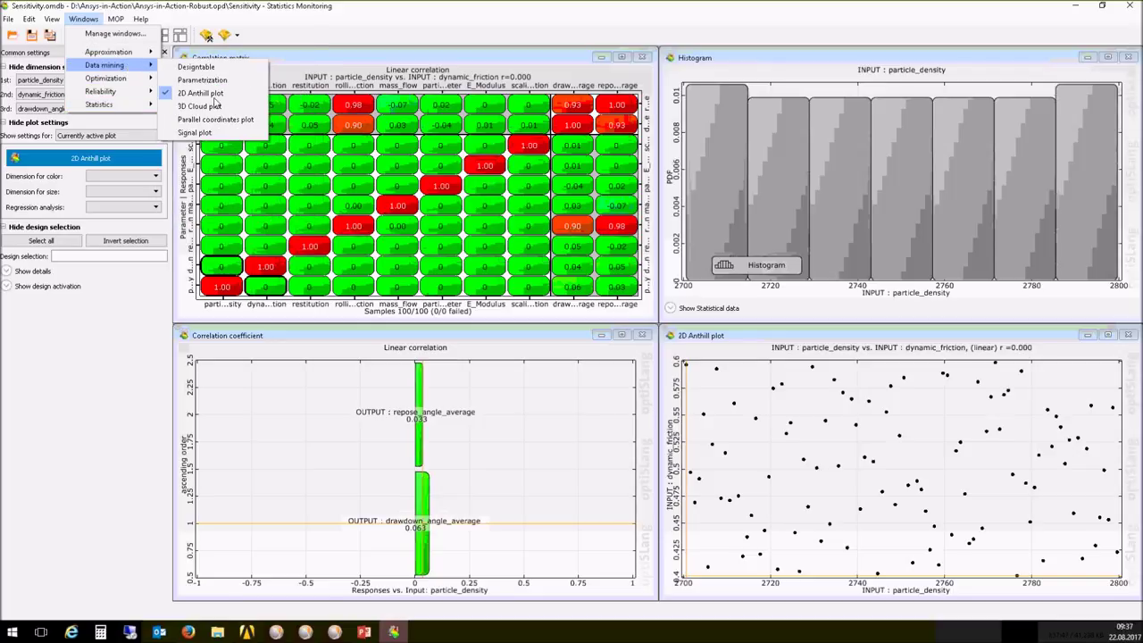
{"action": "left_click", "coordinate": [219, 119]}
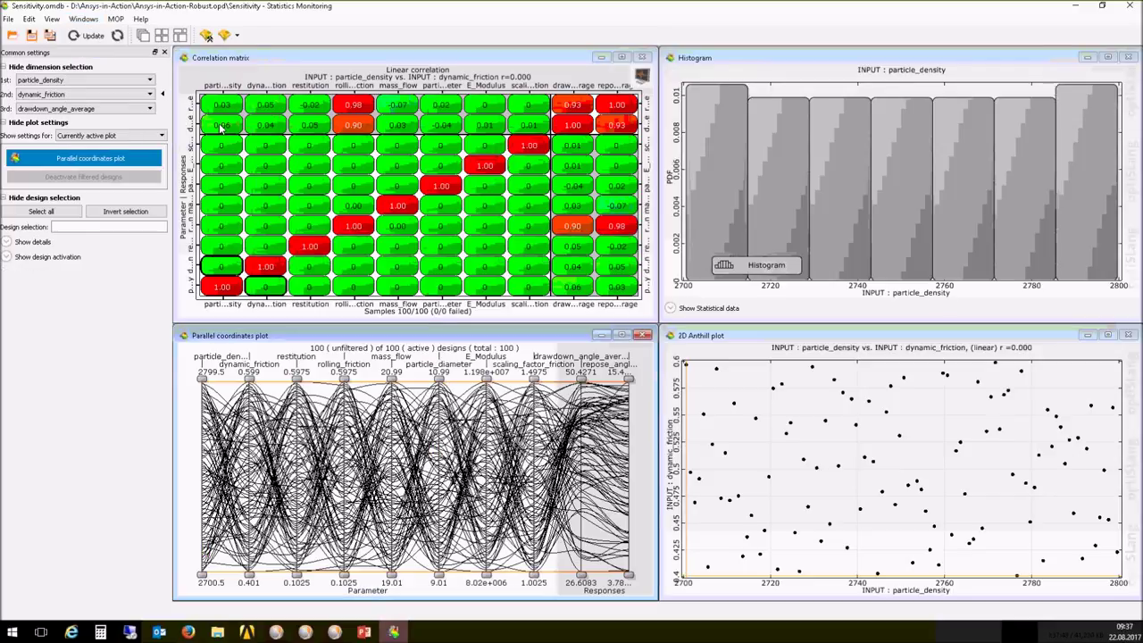
{"action": "left_click", "coordinate": [621, 335]}
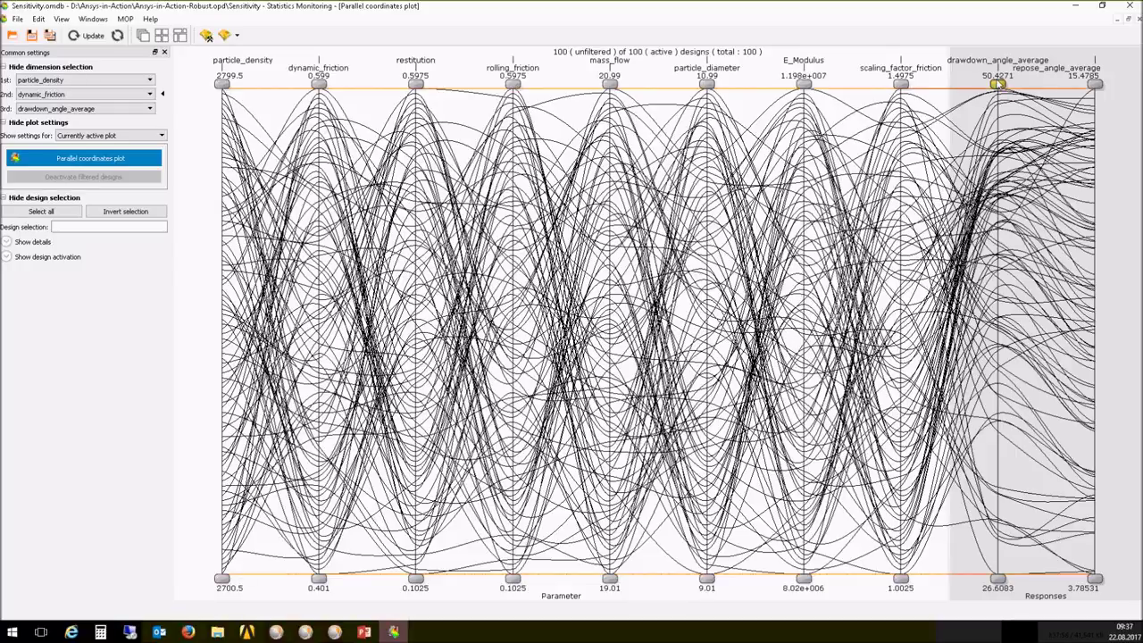
{"action": "right_click", "coordinate": [1095, 71]}
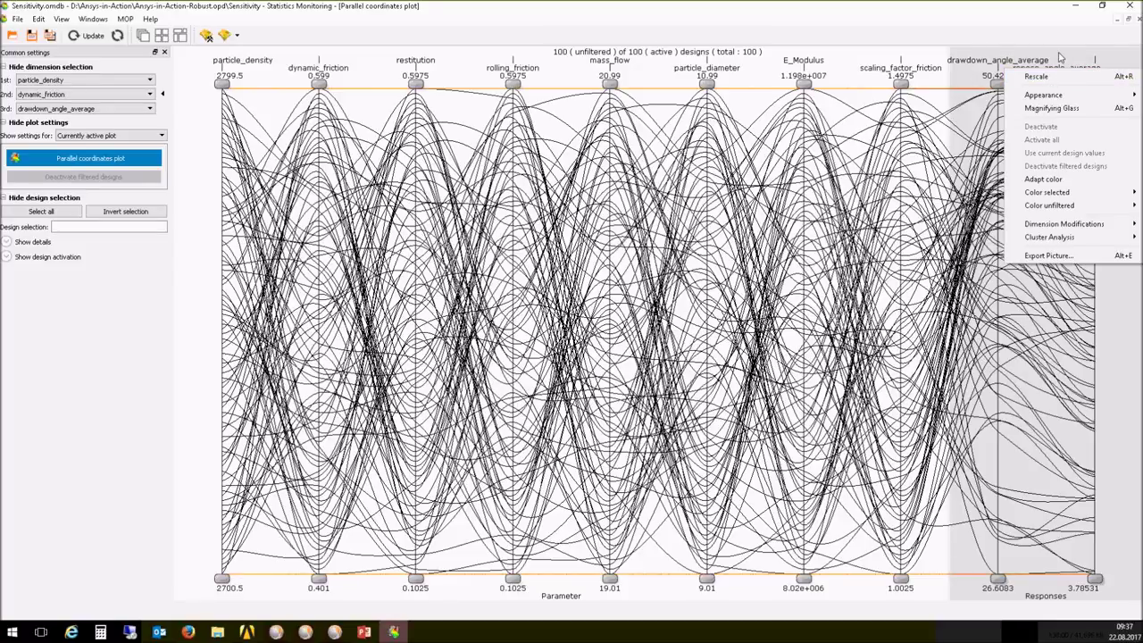
{"action": "left_click", "coordinate": [1062, 75]}
{"action": "right_click", "coordinate": [1079, 70]}
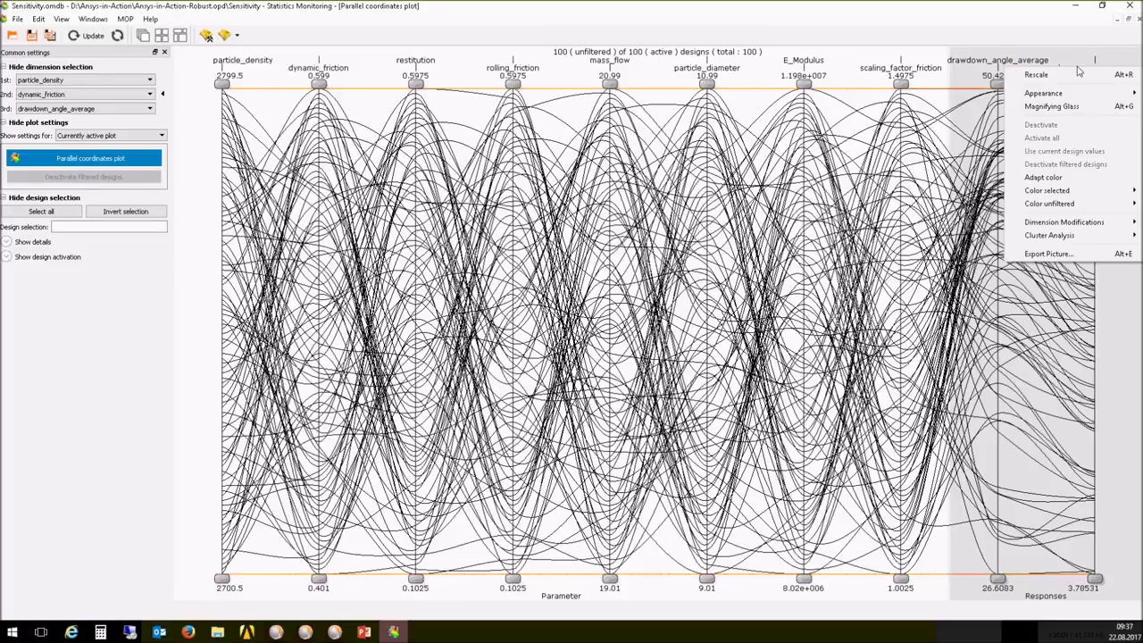
{"action": "left_click", "coordinate": [1079, 73]}
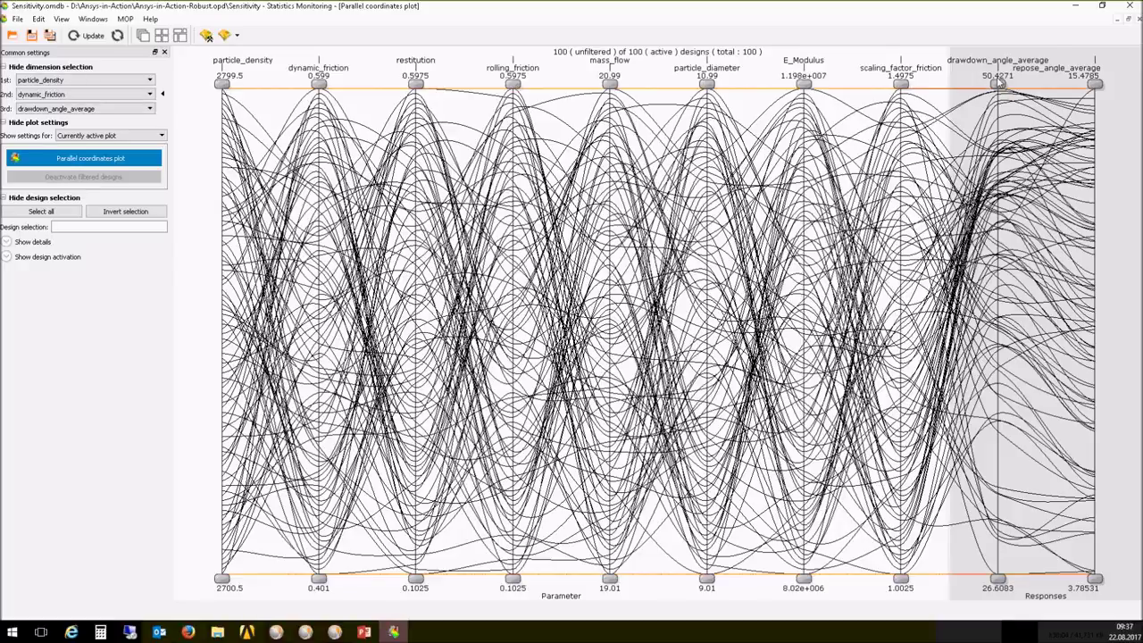
Limit drawdown_angle_average to the range 39.5871 to 40.5246 in the parallel coordinates plot and select designs 8, 21 and 63.
{"action": "left_click_drag", "start_coordinate": [998, 83], "coordinate": [998, 306]}
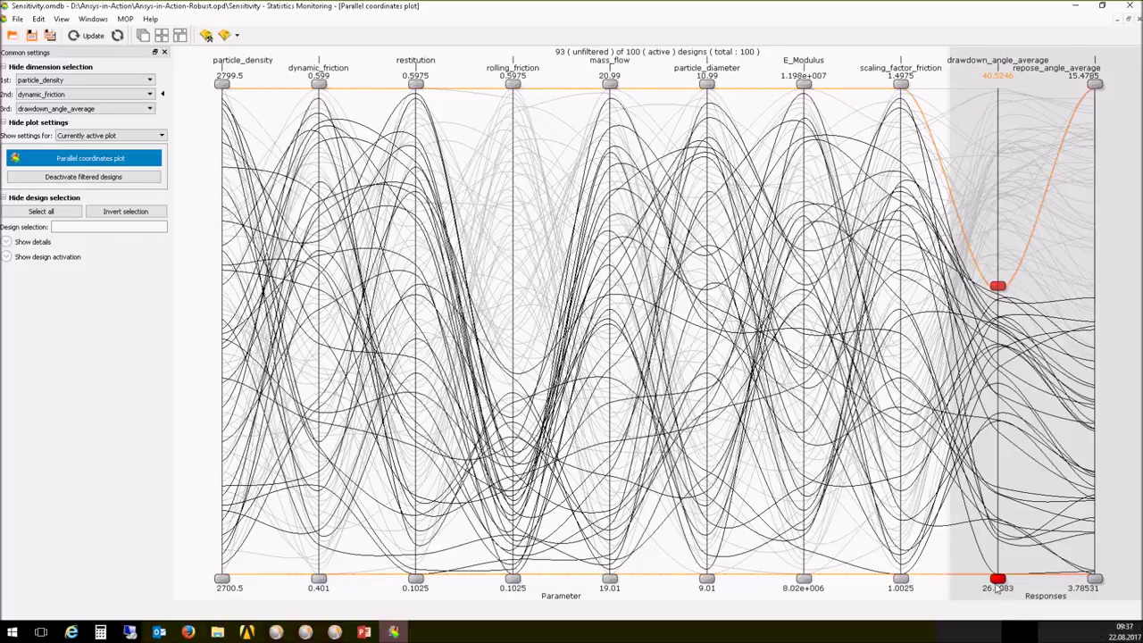
{"action": "left_click_drag", "start_coordinate": [997, 579], "coordinate": [997, 314]}
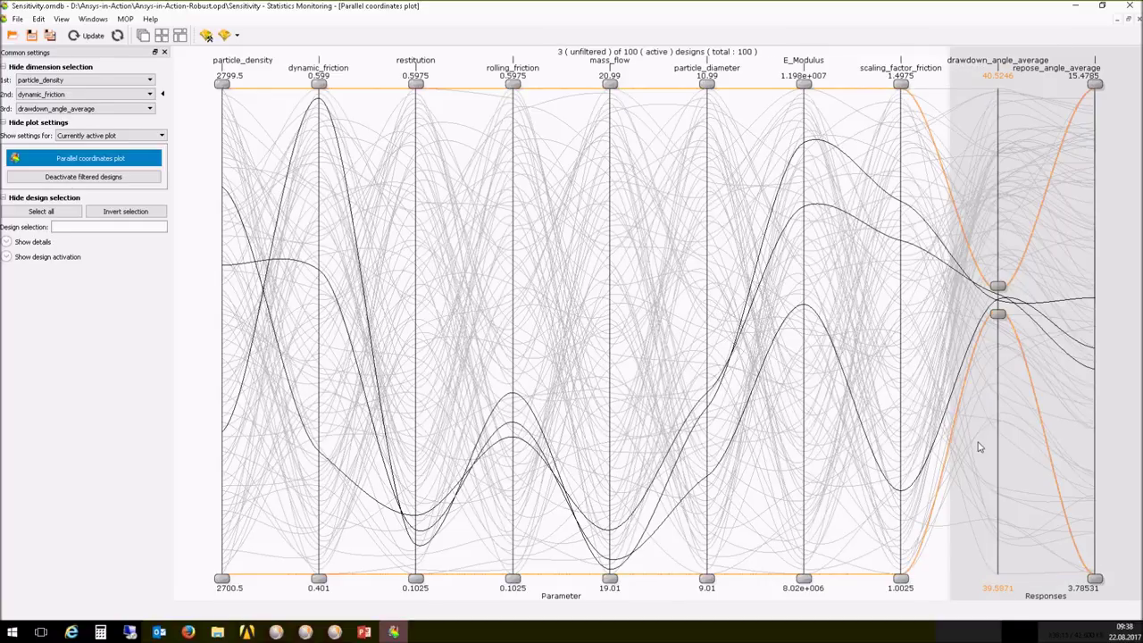
{"action": "right_click", "coordinate": [1037, 308]}
{"action": "left_click", "coordinate": [1062, 354], "text": "ctrl"}
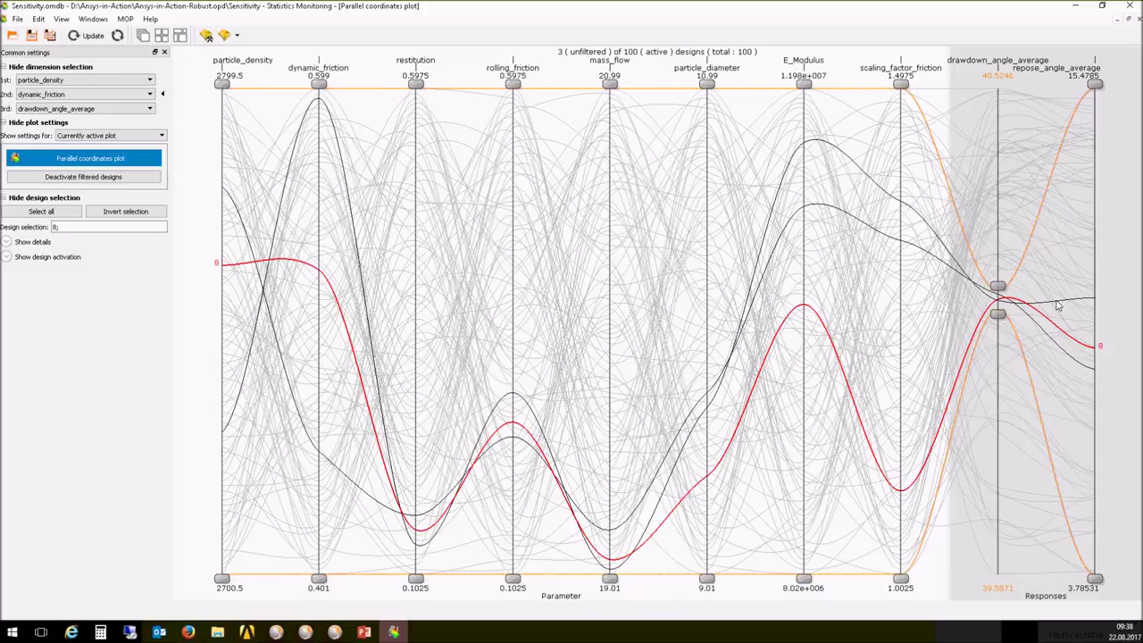
{"action": "left_click", "coordinate": [1066, 357], "text": "ctrl"}
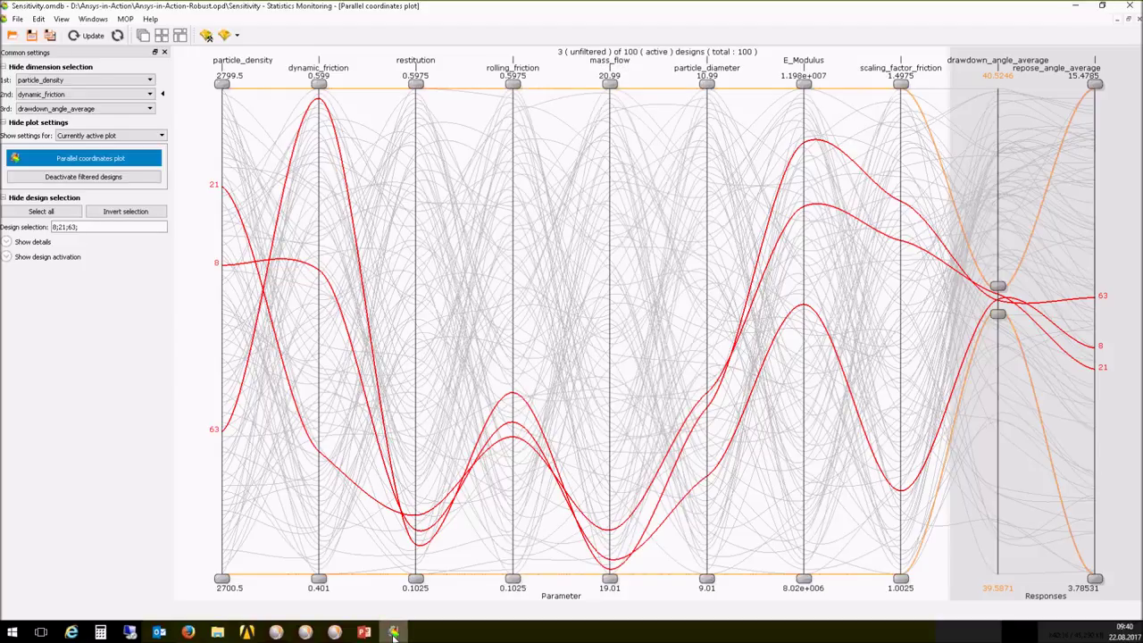
Switch back to the Ansys-in-Action-Robust project and show the MOP node's postprocessing again.
{"action": "mouse_move", "coordinate": [308, 632]}
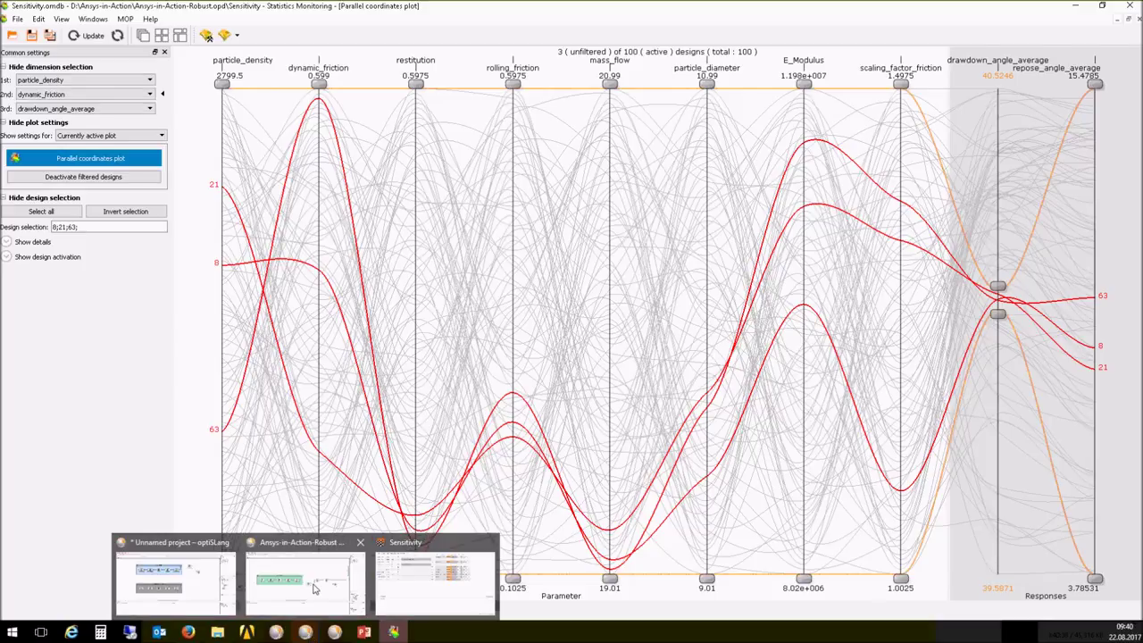
{"action": "left_click", "coordinate": [295, 562]}
{"action": "right_click", "coordinate": [690, 279]}
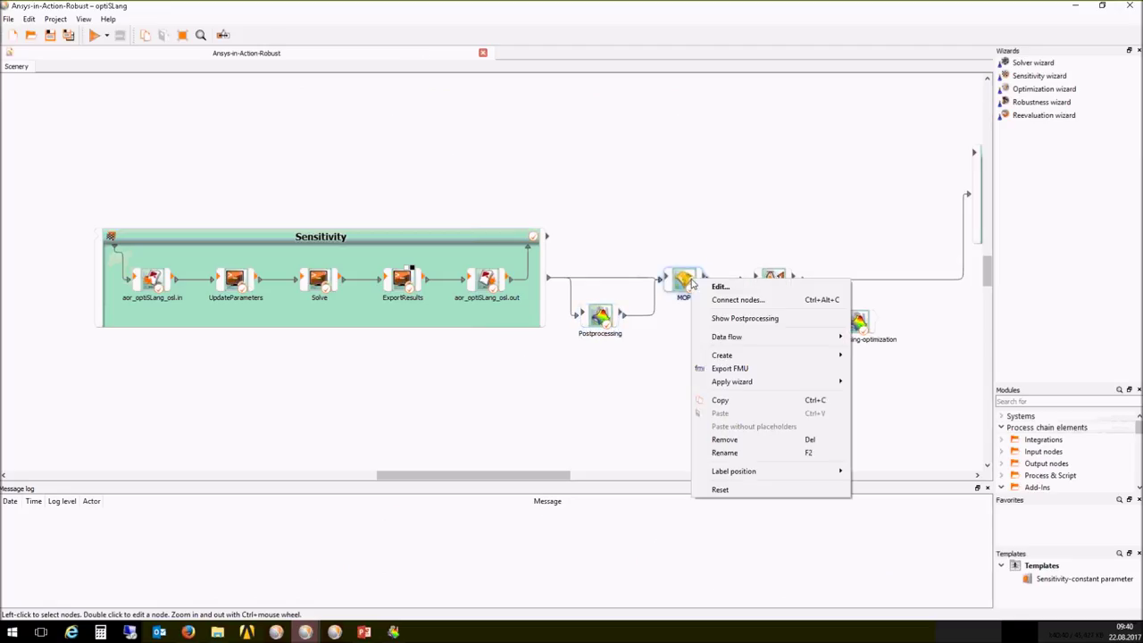
{"action": "left_click", "coordinate": [738, 319]}
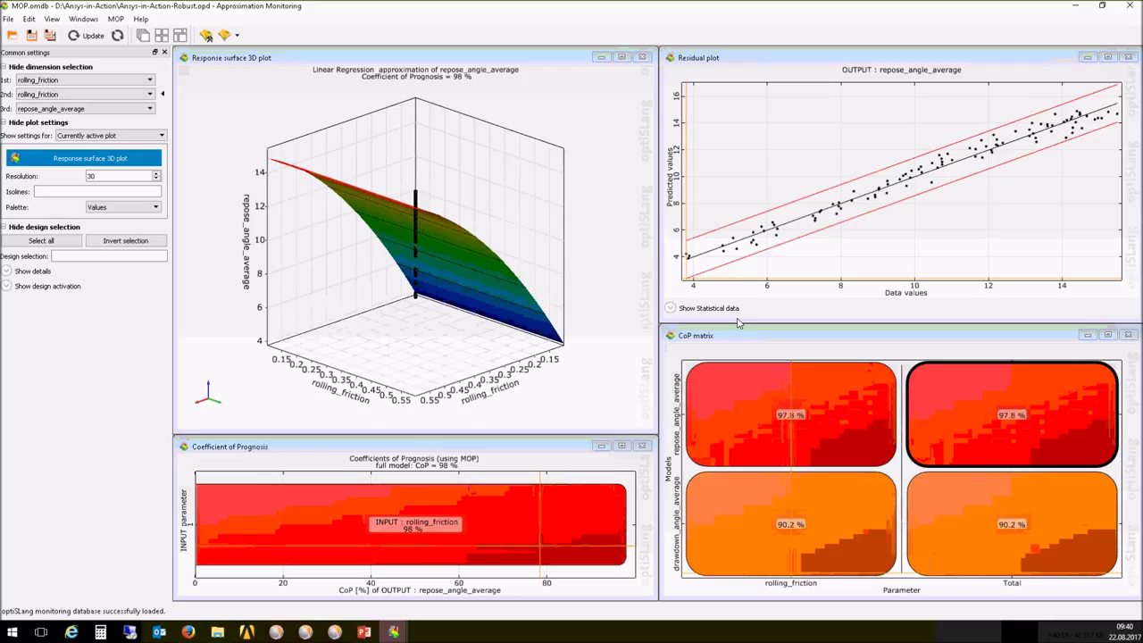
Select design 44 in the repose_angle_average response surface 3D plot and set the plot's isoline value to 9.
{"action": "left_click_drag", "start_coordinate": [571, 308], "coordinate": [296, 275]}
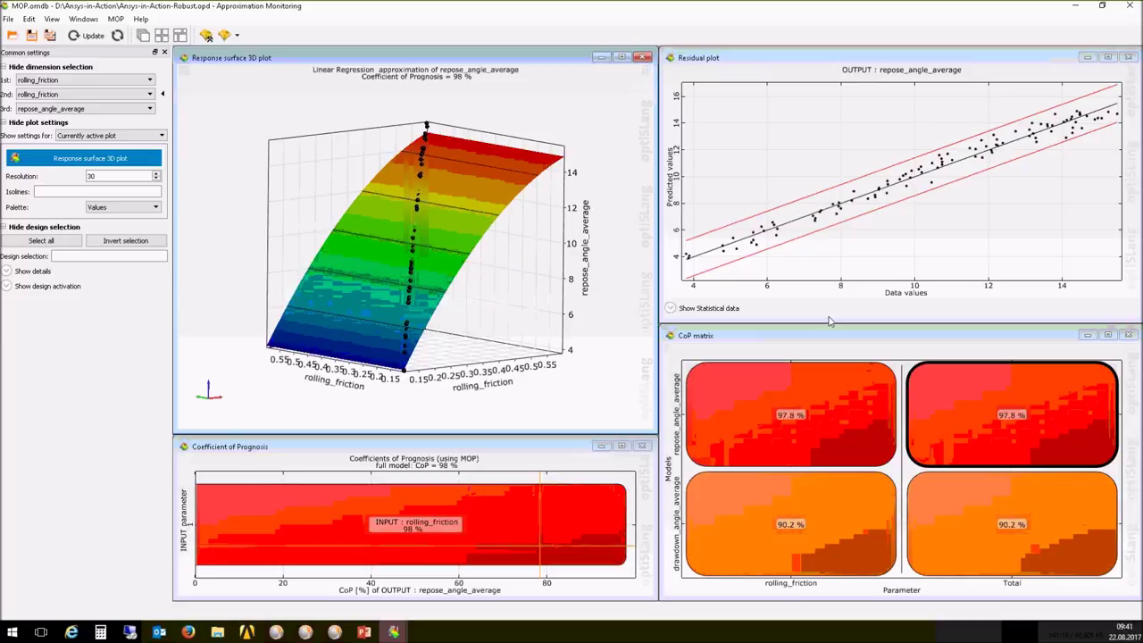
{"action": "left_click", "coordinate": [831, 419]}
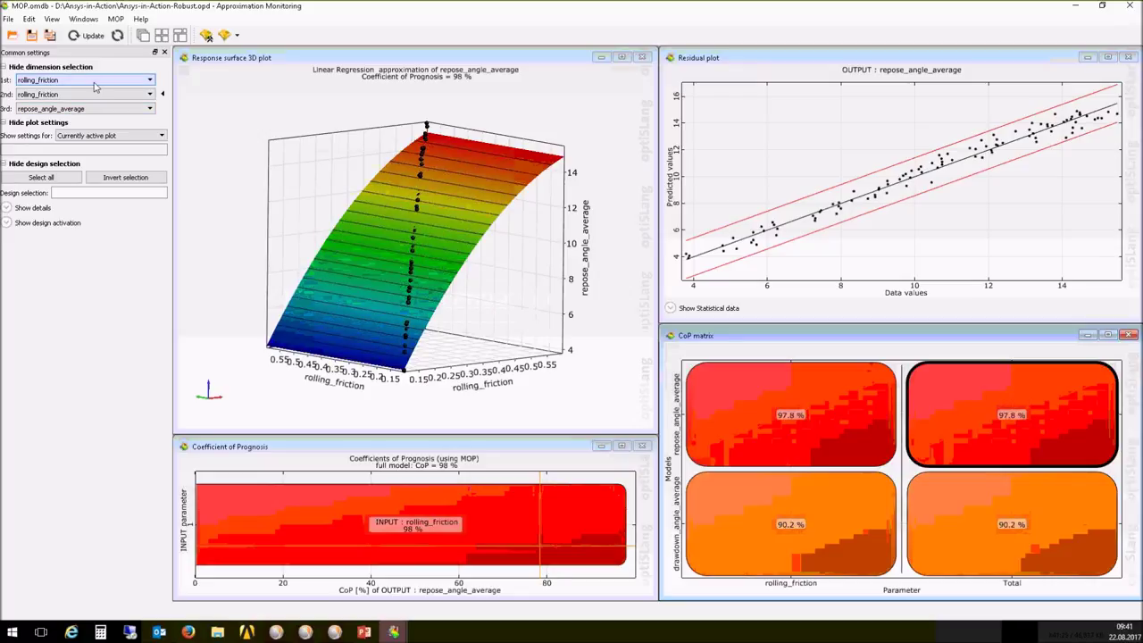
{"action": "left_click", "coordinate": [301, 102]}
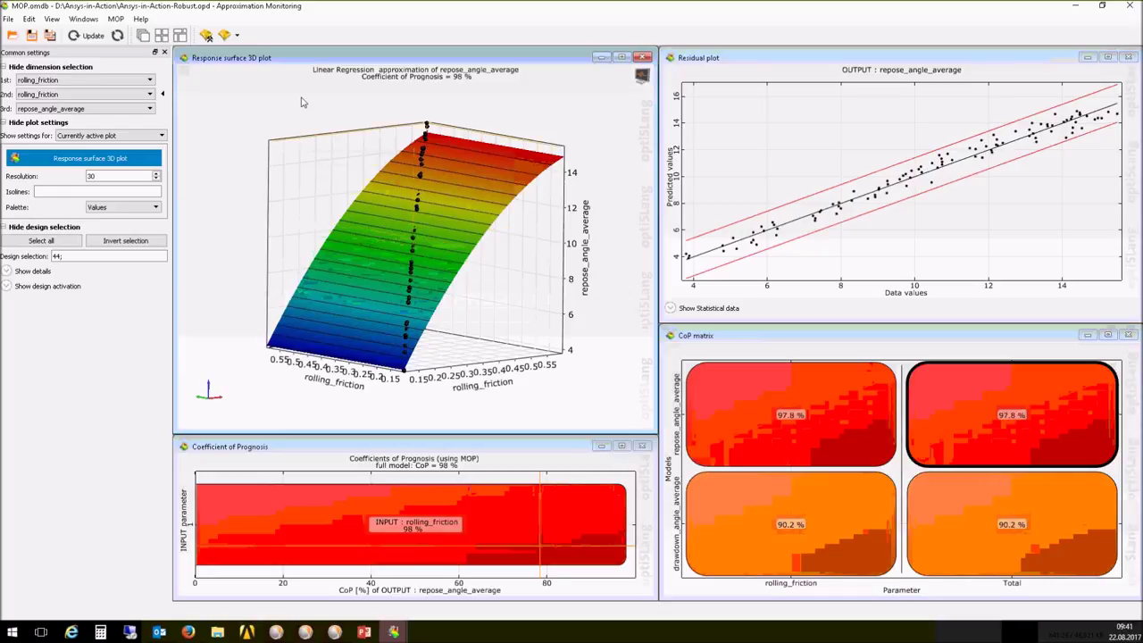
{"action": "left_click", "coordinate": [69, 190]}
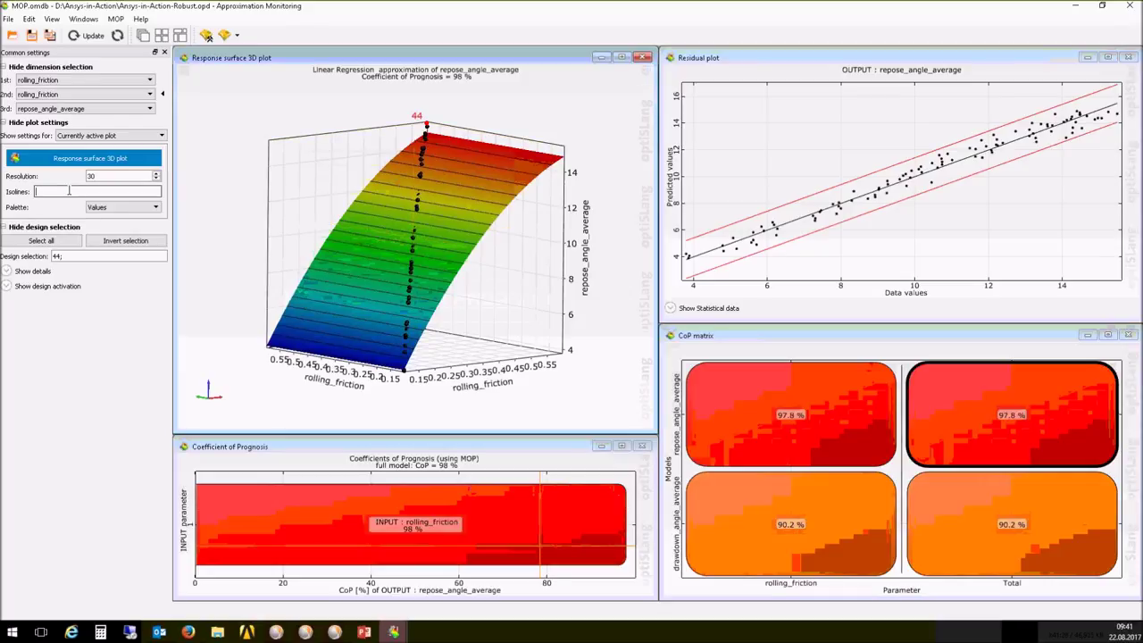
{"action": "type", "text": "9"}
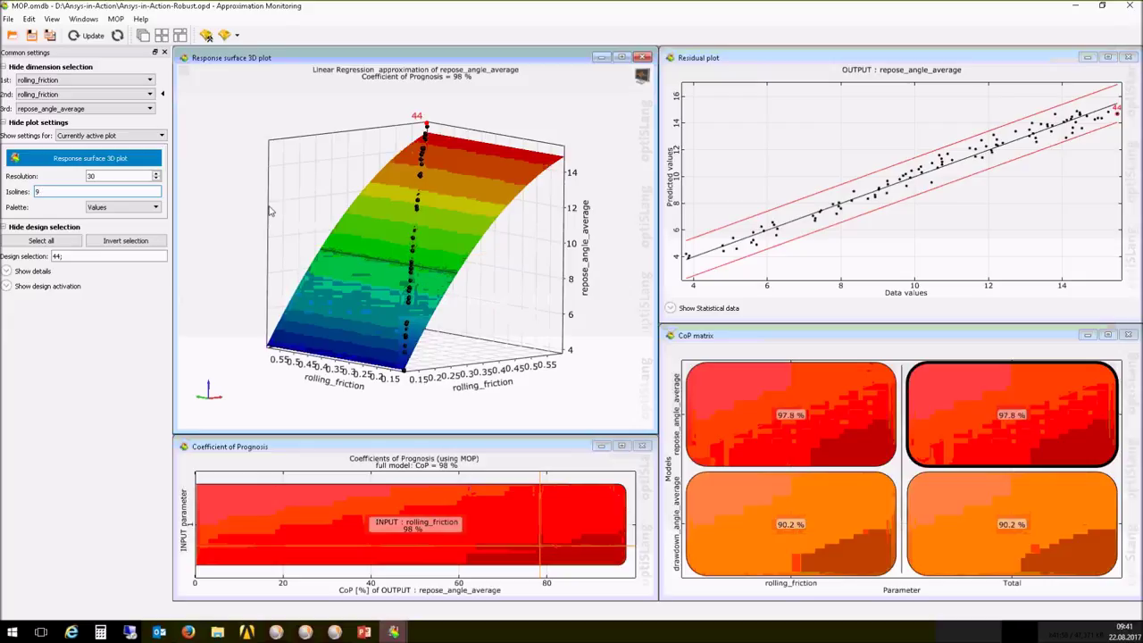
Check the outputs available for the response surface, close the MOP's Approximation Monitoring and bring up the MOP node's available actions.
{"action": "left_click", "coordinate": [116, 112]}
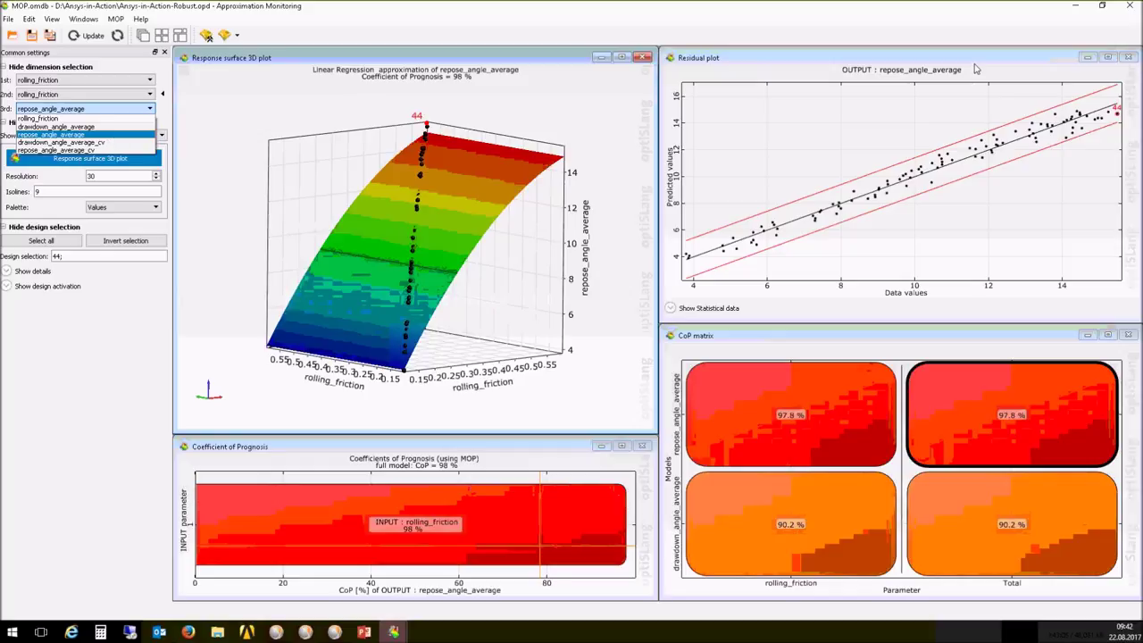
{"action": "left_click", "coordinate": [1133, 8]}
{"action": "left_click", "coordinate": [1132, 6]}
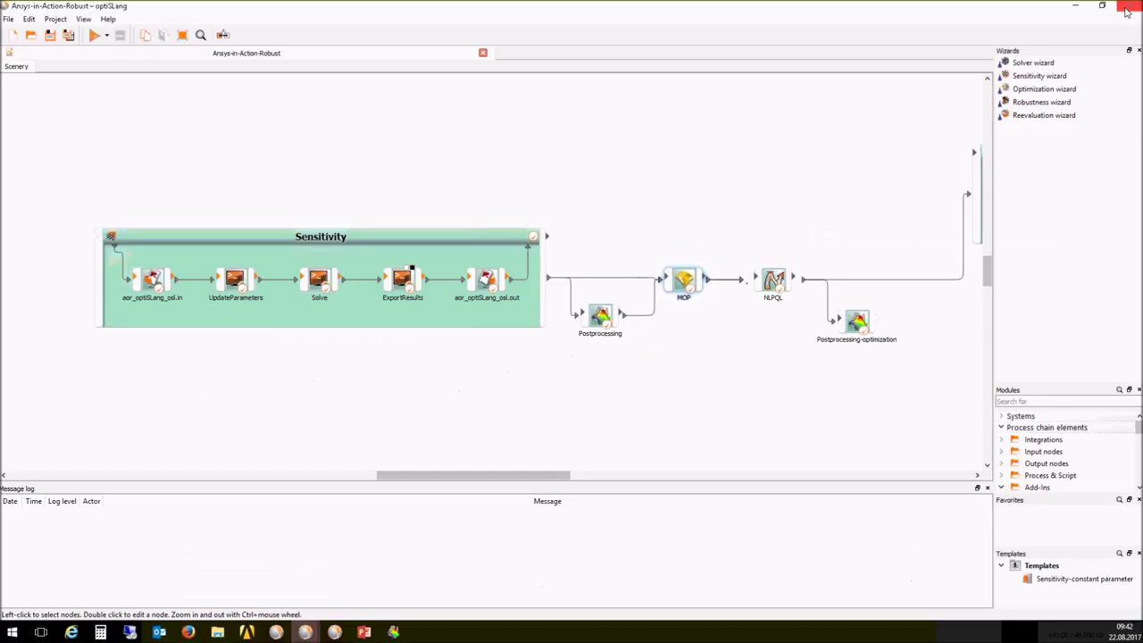
{"action": "right_click", "coordinate": [685, 278]}
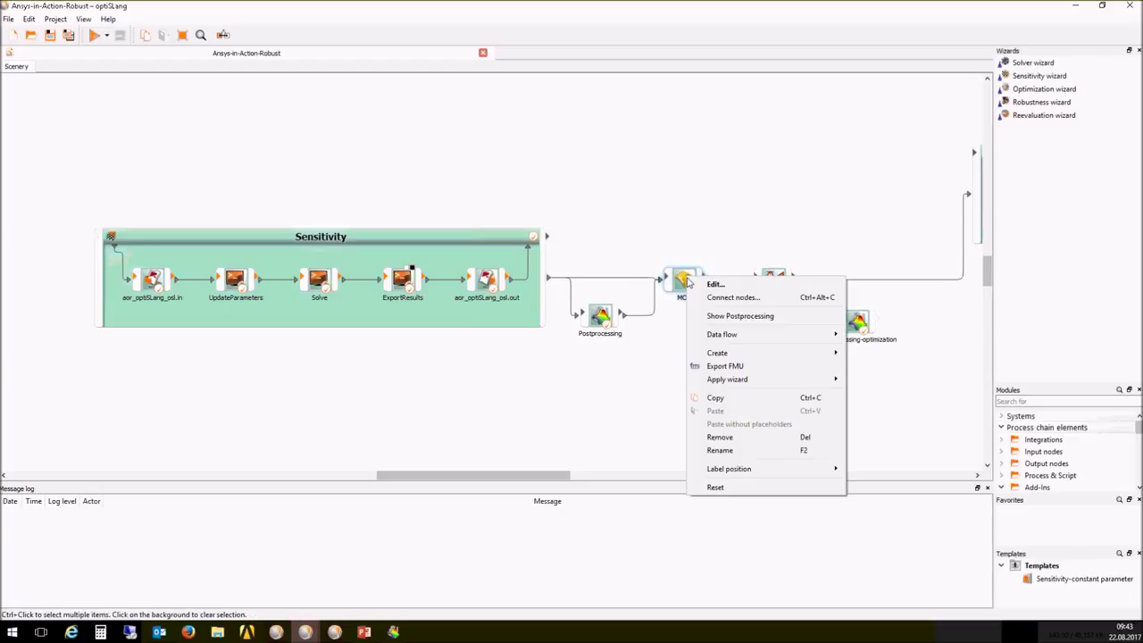